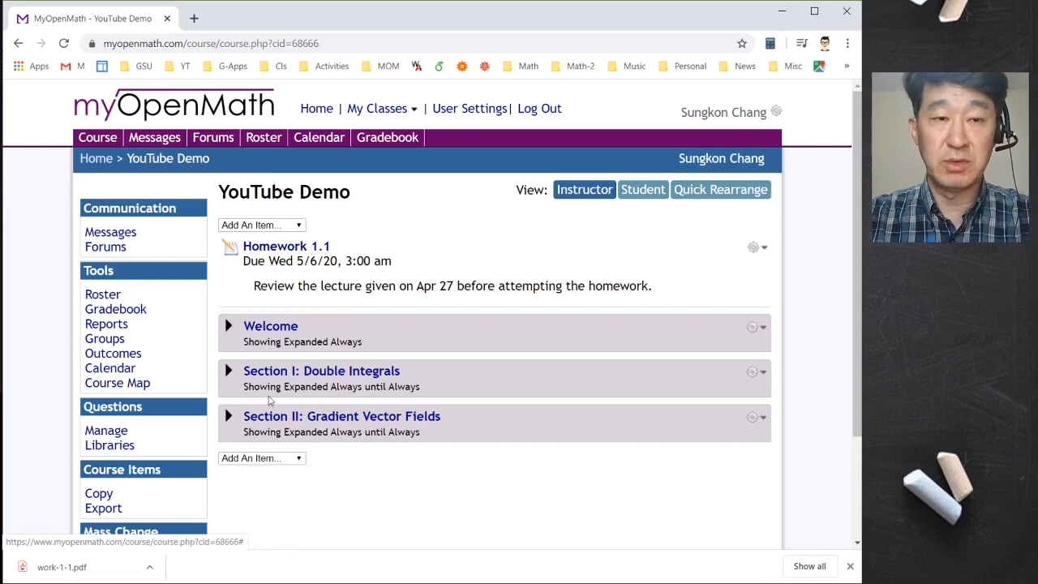
- Open the Homework 1.1 assessment, preview its attached PDF inline and collapse the preview
{"action": "left_click", "coordinate": [292, 248]}
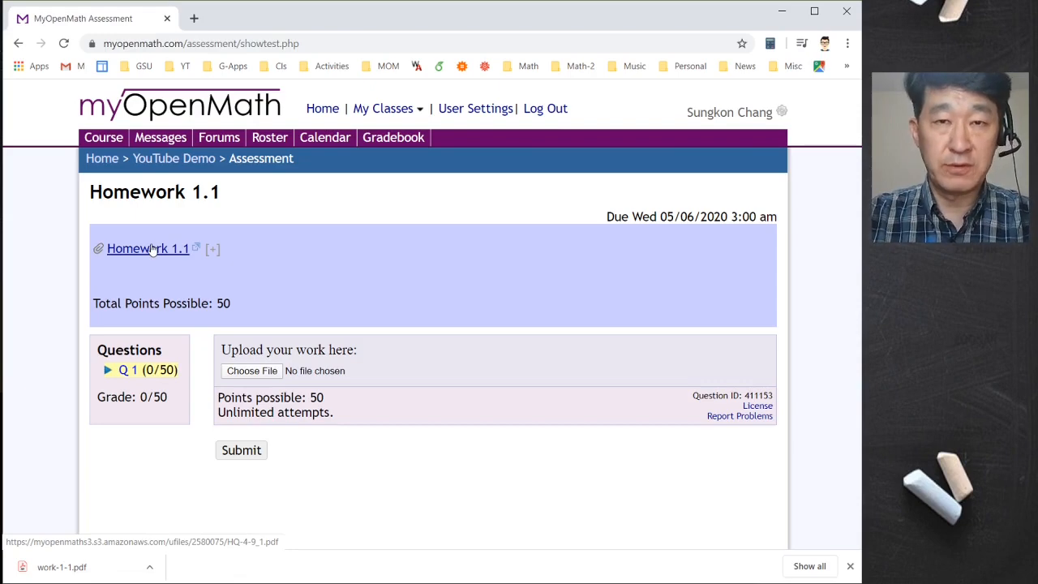
{"action": "left_click", "coordinate": [212, 252]}
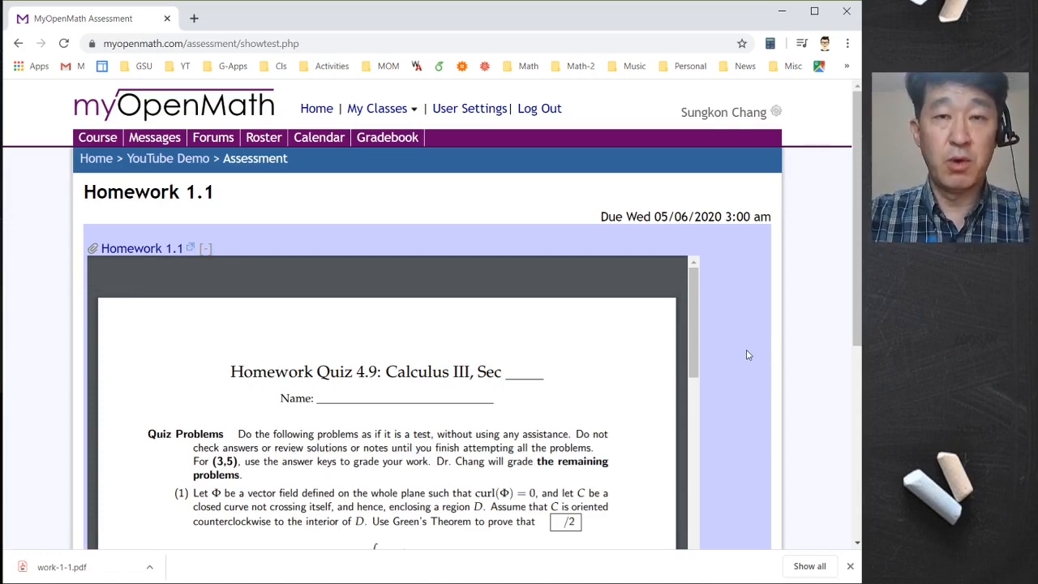
{"action": "left_click", "coordinate": [206, 250]}
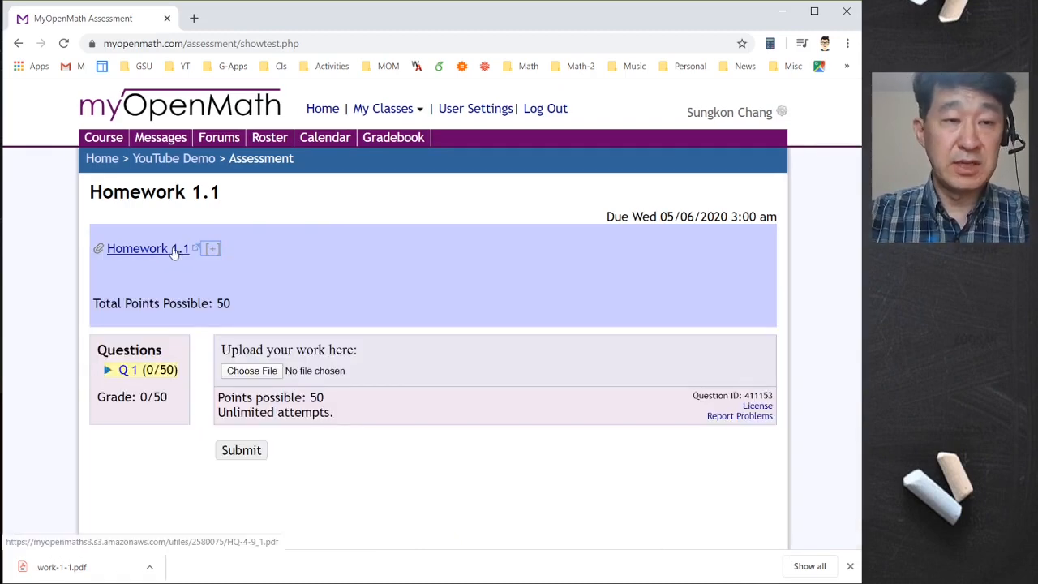
- Open the attached Homework 1.1 PDF in its own tab, skim its problems and return to the assessment
{"action": "left_click", "coordinate": [173, 250]}
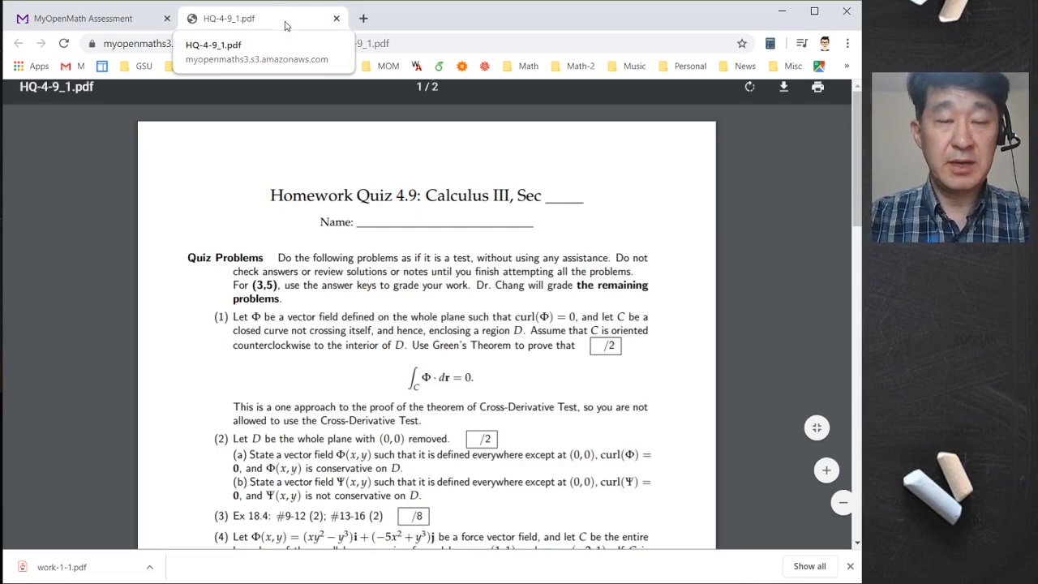
{"action": "scroll", "coordinate": [505, 307], "scroll_direction": "down", "scroll_amount": 5}
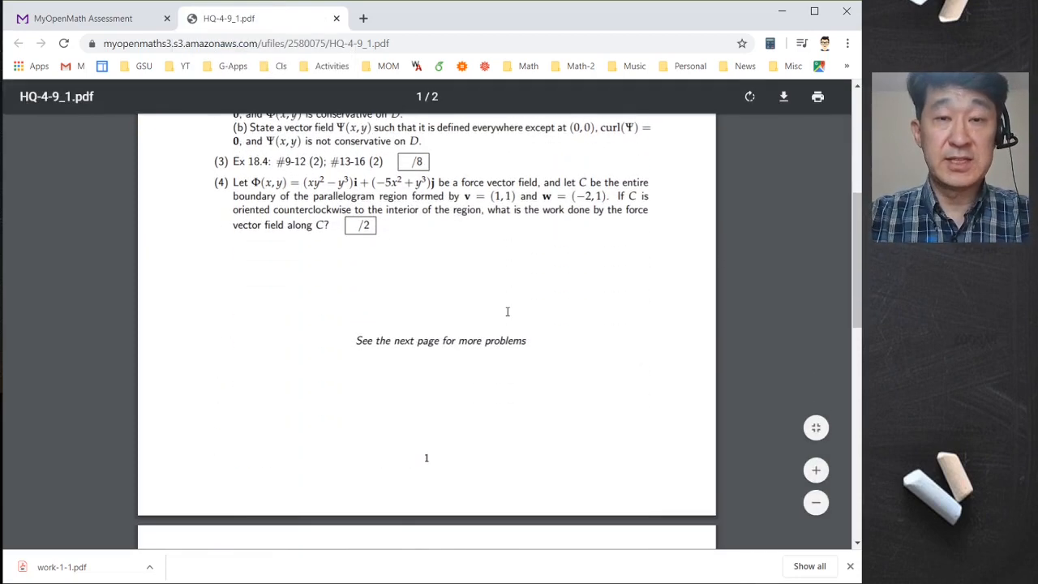
{"action": "scroll", "coordinate": [507, 311], "scroll_direction": "up", "scroll_amount": 4}
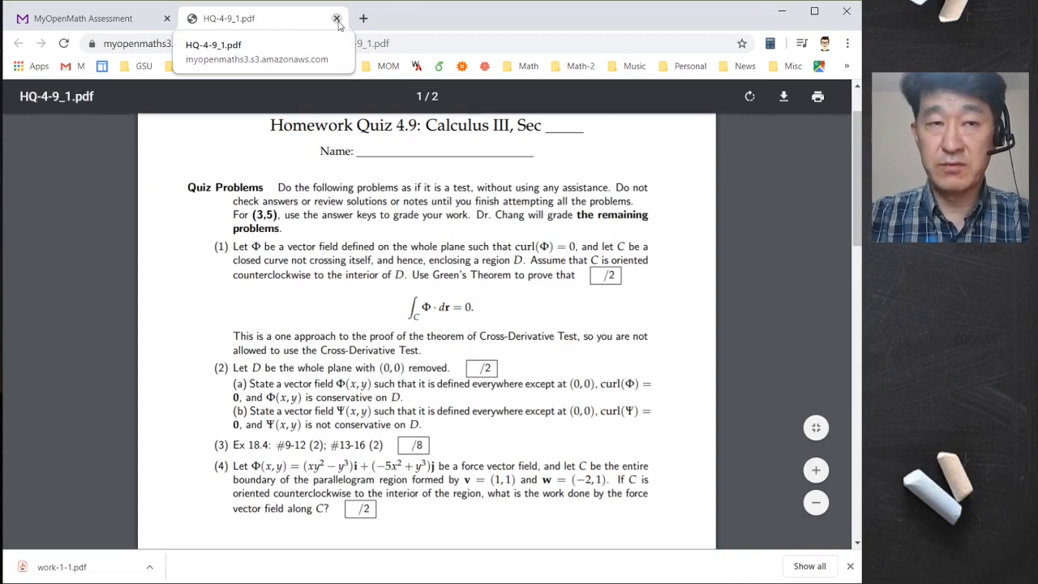
{"action": "left_click", "coordinate": [94, 25]}
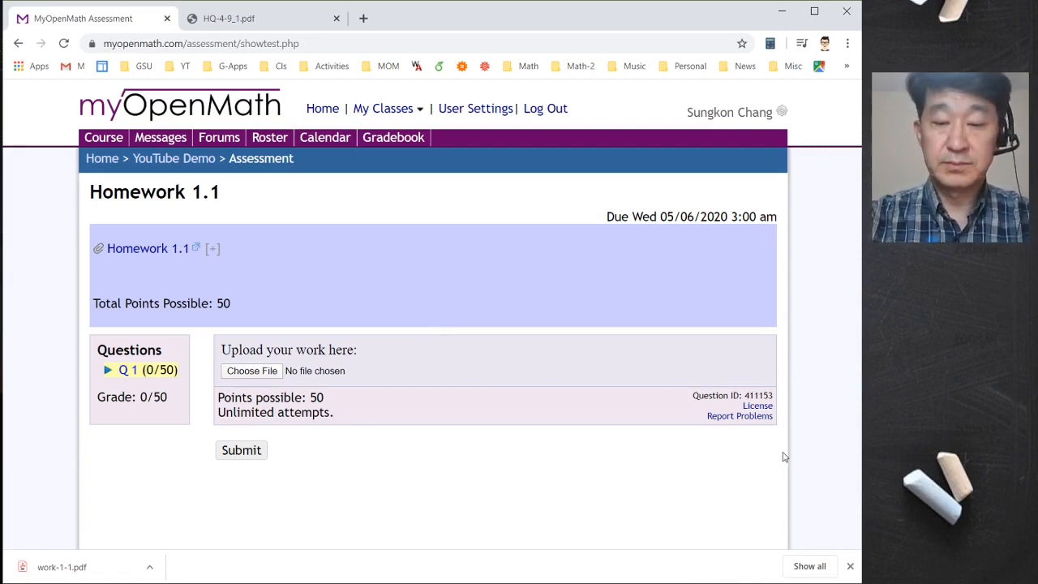
{"action": "key", "text": "alt+Tab"}
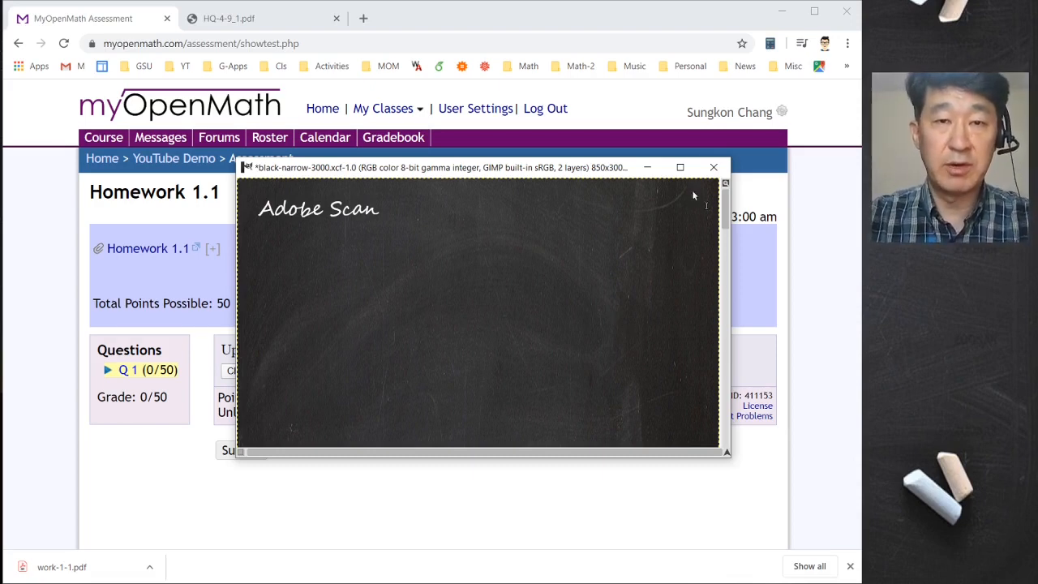
{"action": "left_click", "coordinate": [616, 117]}
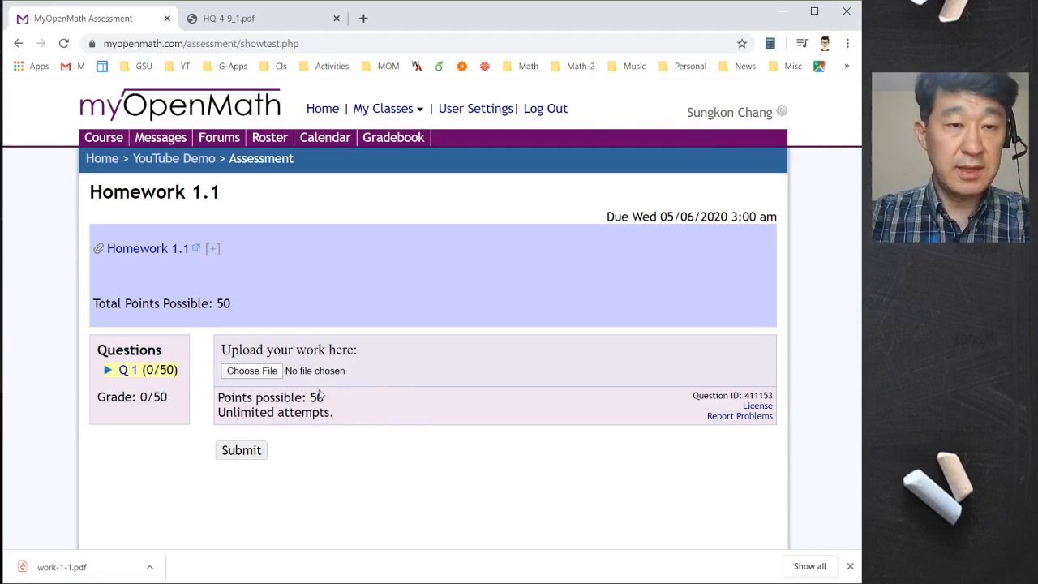
{"action": "left_click", "coordinate": [252, 370]}
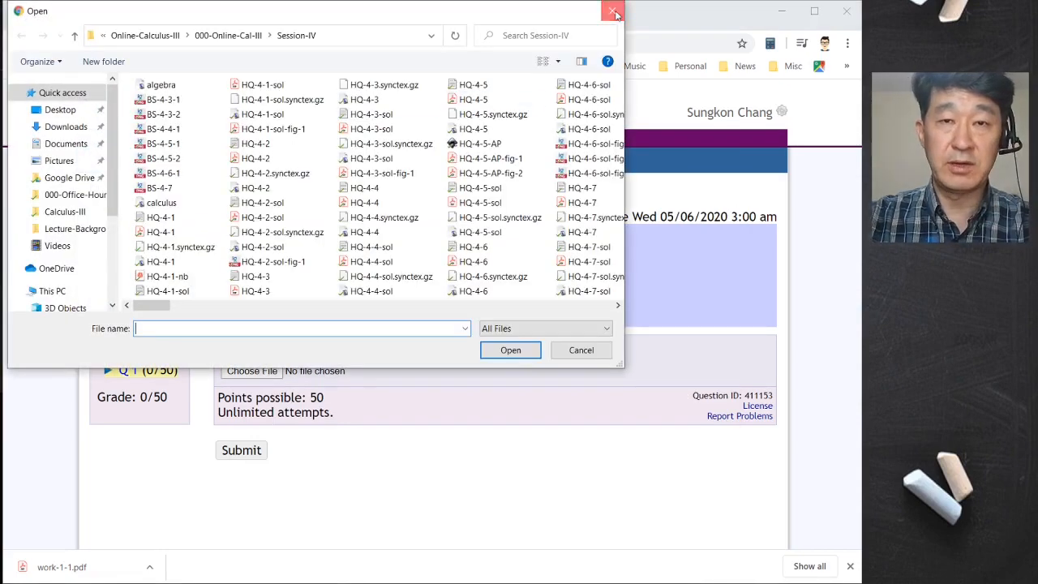
{"action": "left_click", "coordinate": [613, 10]}
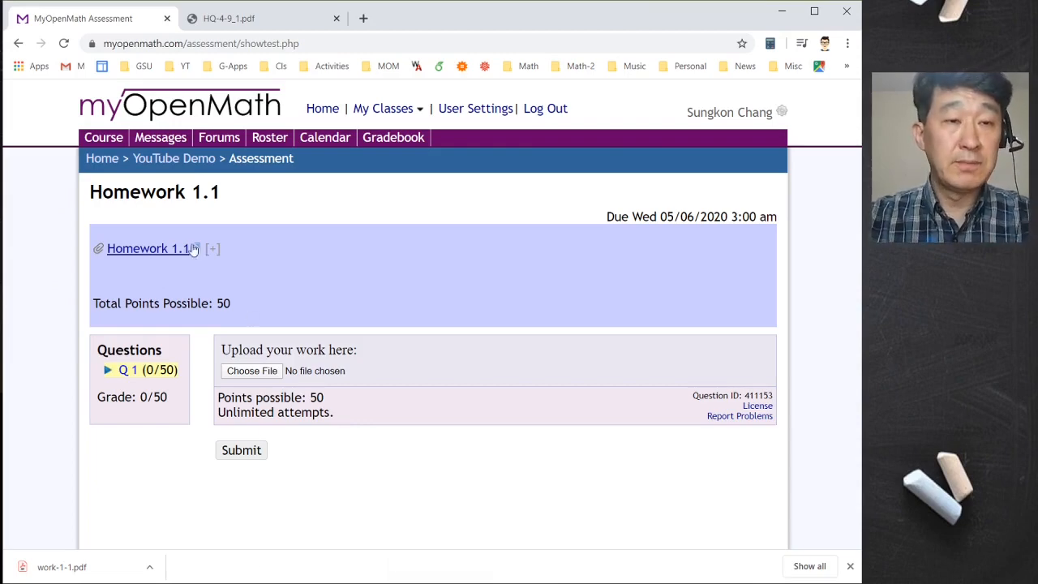
- From the YouTube Demo course, open the grading page for Homework 1.1's Pdf homework question and close the HQ-4-9_1.pdf tab
{"action": "left_click", "coordinate": [182, 160]}
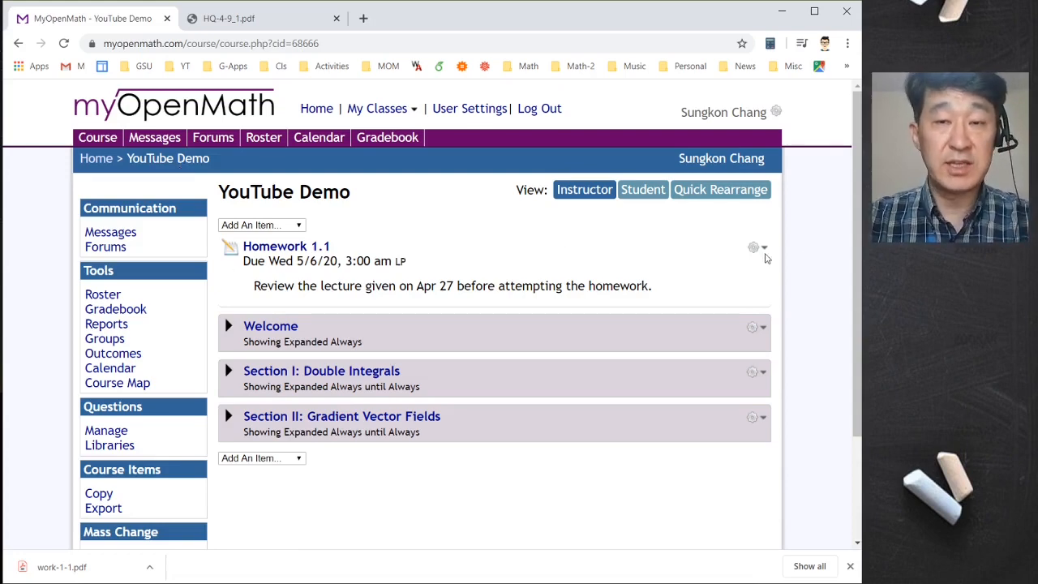
{"action": "left_click", "coordinate": [762, 247]}
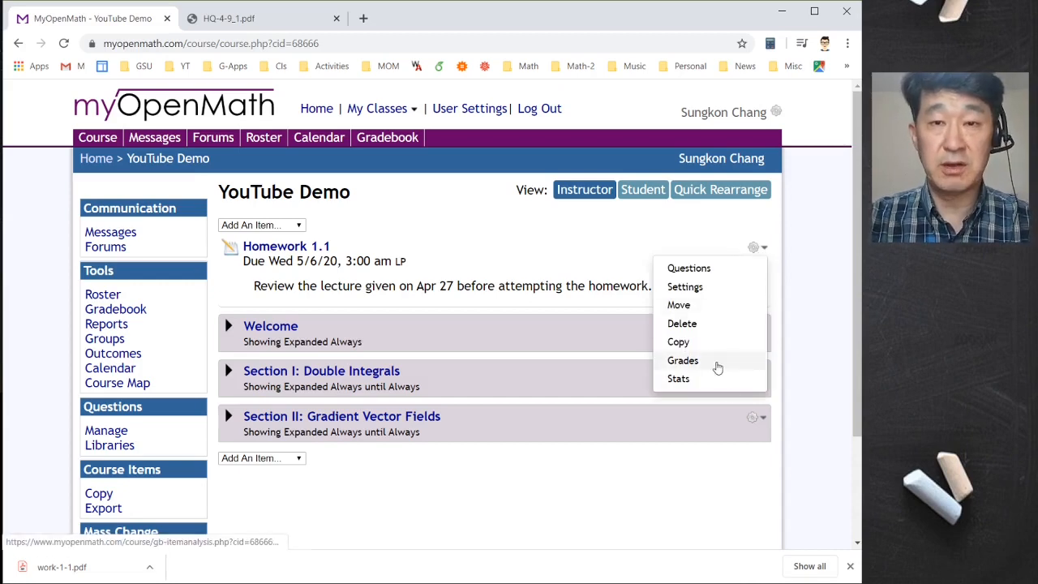
{"action": "left_click", "coordinate": [717, 366]}
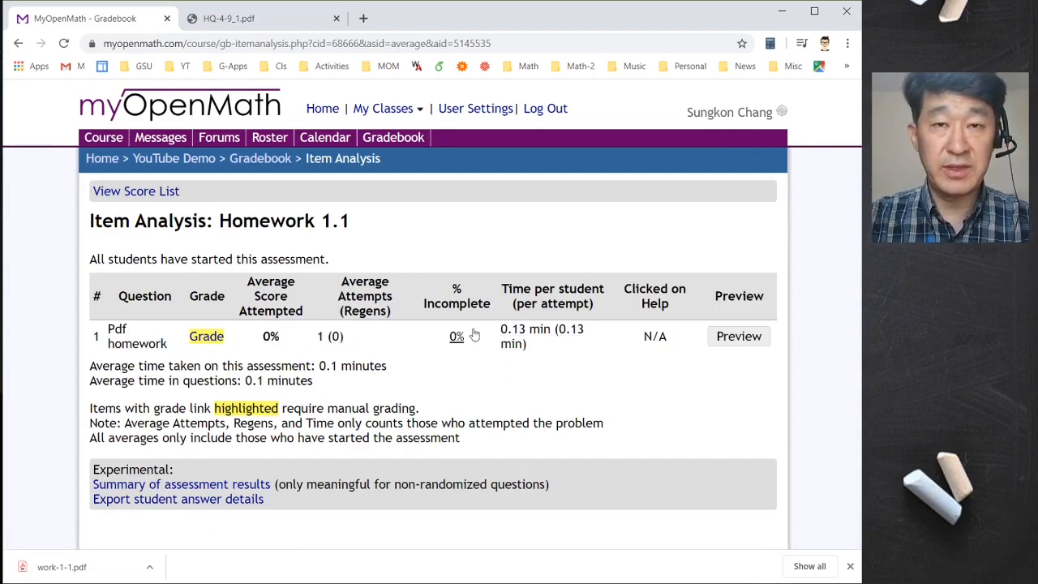
{"action": "left_click", "coordinate": [206, 337]}
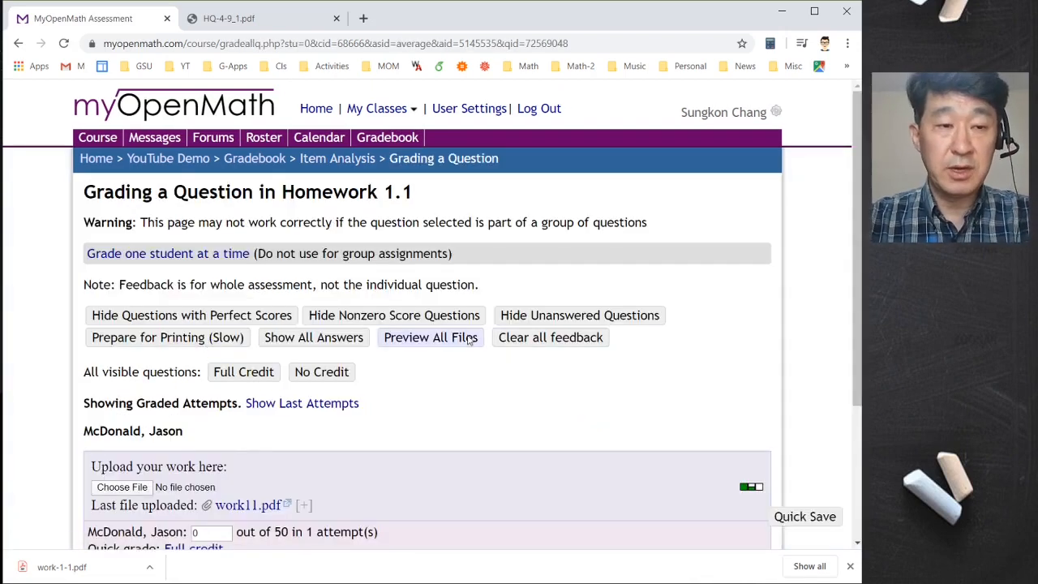
{"action": "scroll", "coordinate": [467, 340], "scroll_direction": "down", "scroll_amount": 3}
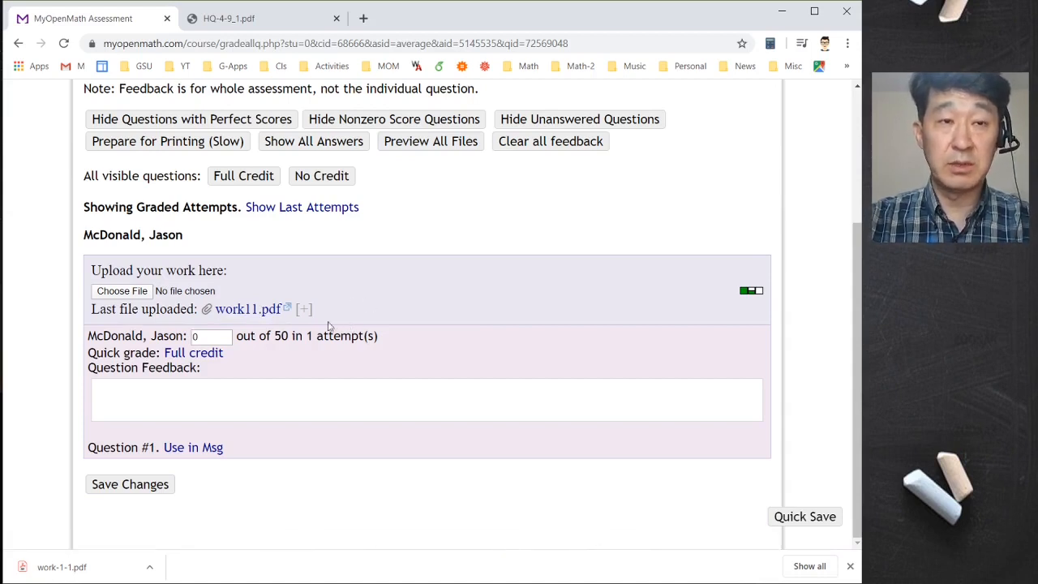
{"action": "left_click", "coordinate": [337, 18]}
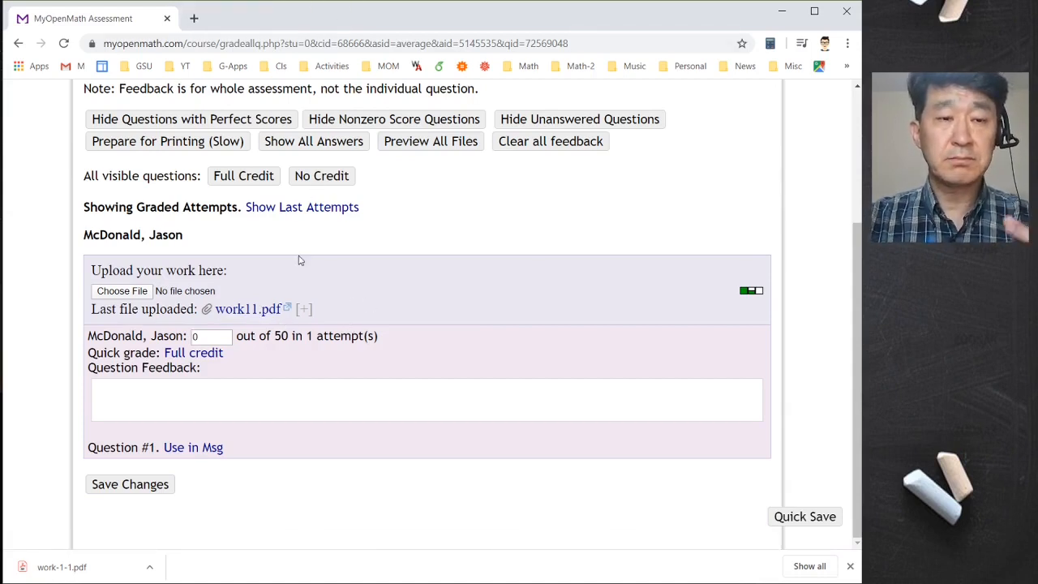
- Open the student's submitted work11.pdf, enlarge it and review the handwritten solutions on page 1
{"action": "left_click", "coordinate": [249, 310]}
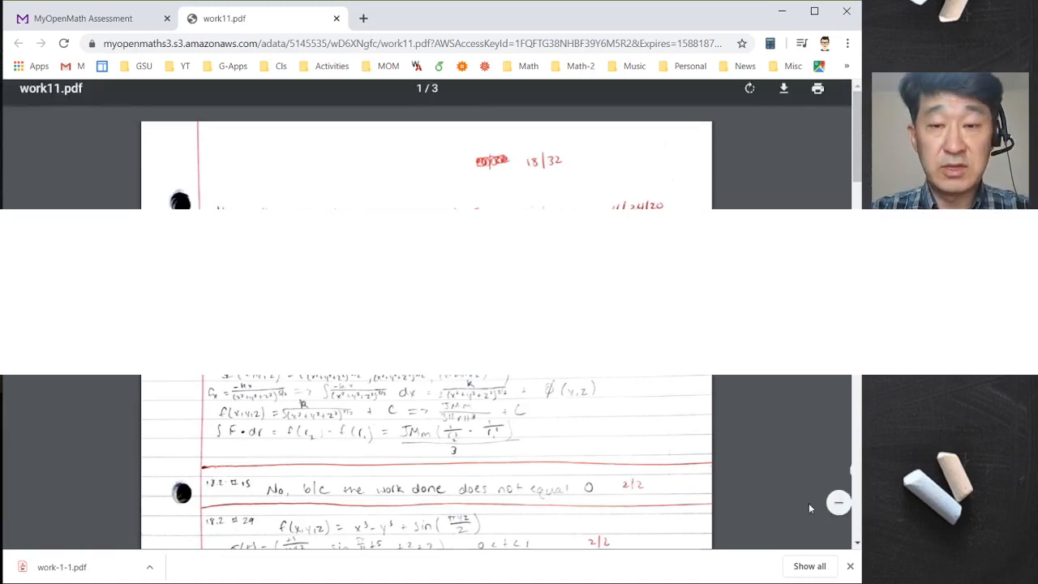
{"action": "left_click", "coordinate": [816, 470]}
{"action": "scroll", "coordinate": [671, 409], "scroll_direction": "down", "scroll_amount": 2}
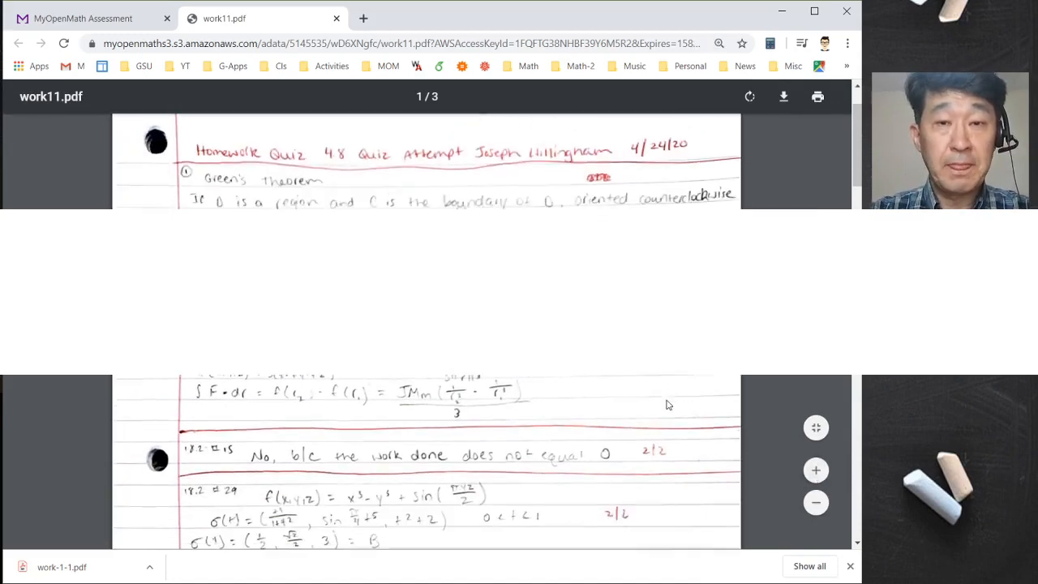
{"action": "scroll", "coordinate": [664, 401], "scroll_direction": "down", "scroll_amount": 2}
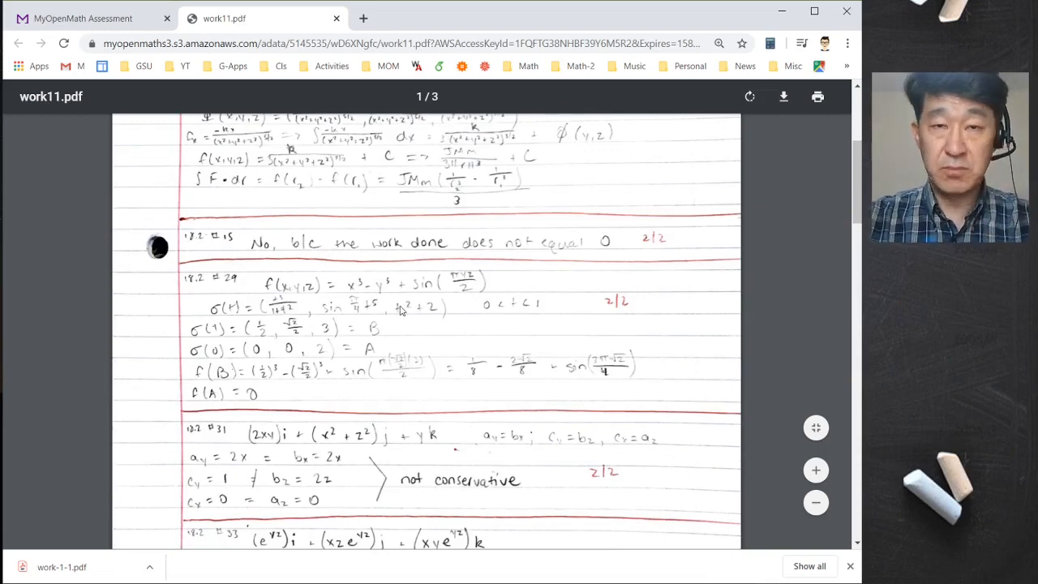
{"action": "scroll", "coordinate": [401, 310], "scroll_direction": "down", "scroll_amount": 2}
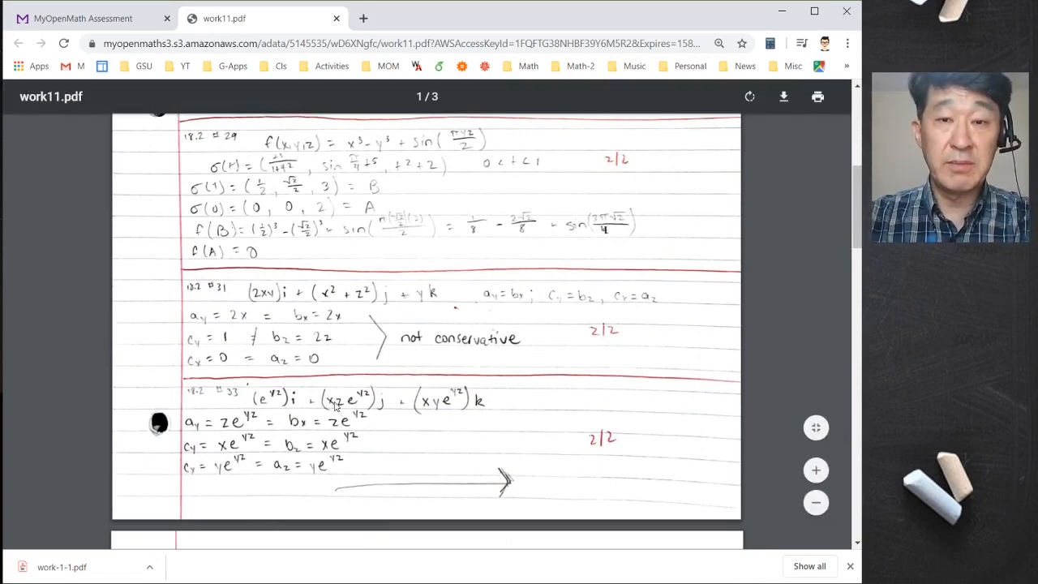
- Capture the 18.2 #29 solution, from the σ(t) line to f(A) = 0, as a Greenshot screenshot and close its image editor
{"action": "key", "text": "Print"}
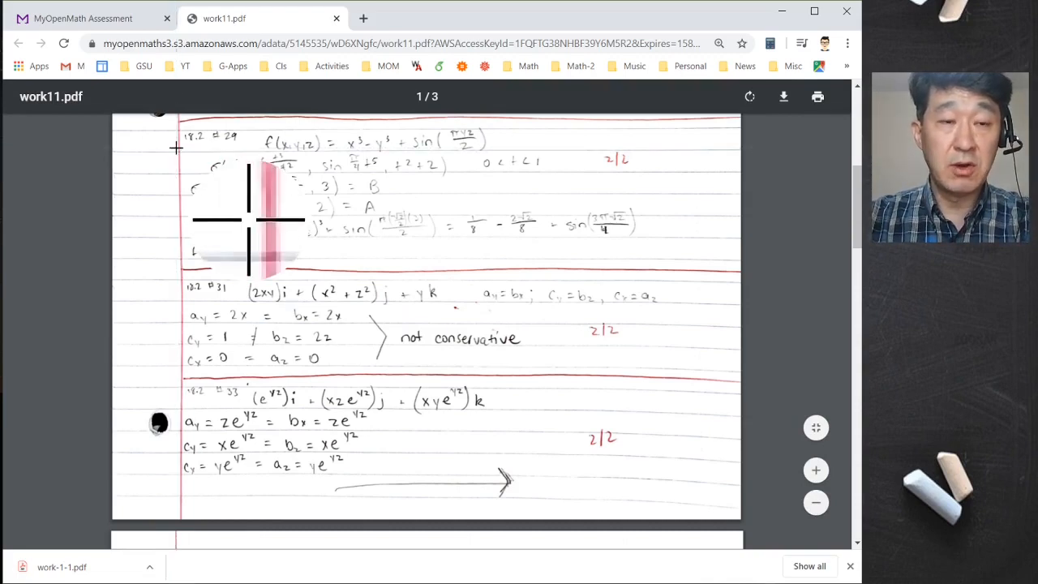
{"action": "left_click_drag", "start_coordinate": [175, 148], "coordinate": [635, 259]}
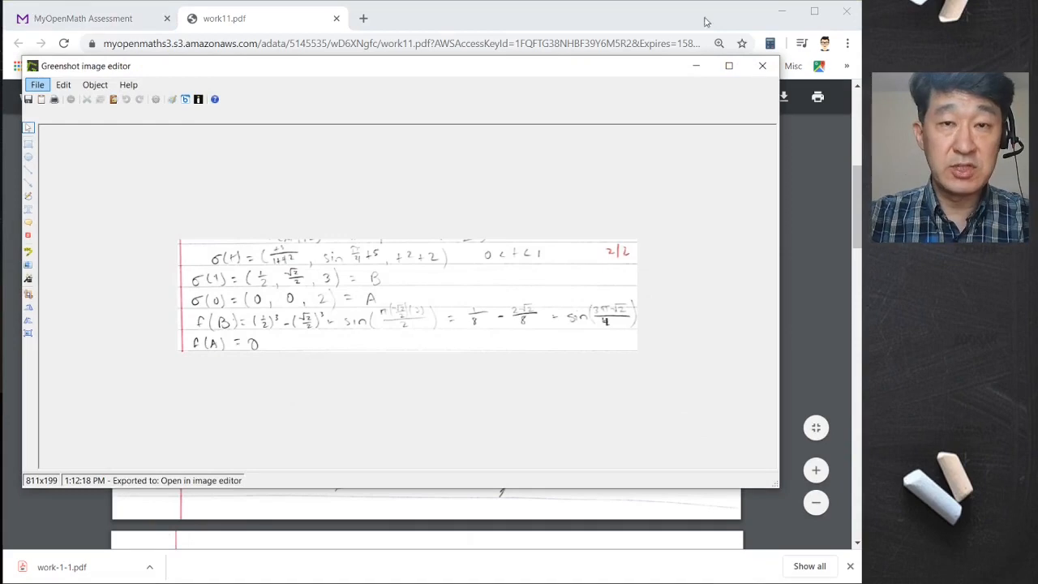
{"action": "left_click", "coordinate": [762, 65]}
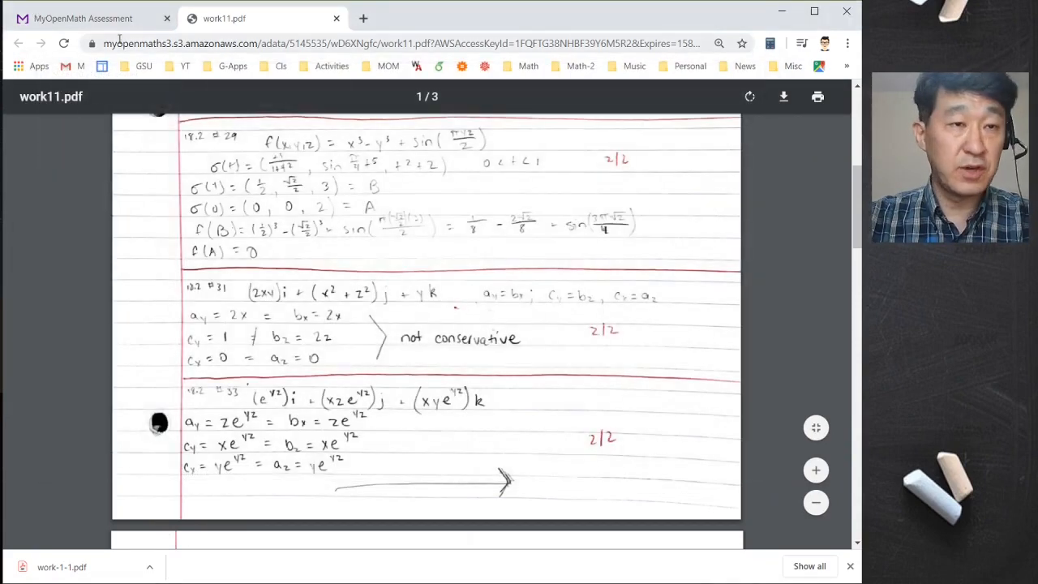
- Paste the captured solution image into the Question Feedback field on the grading page
{"action": "left_click", "coordinate": [106, 19]}
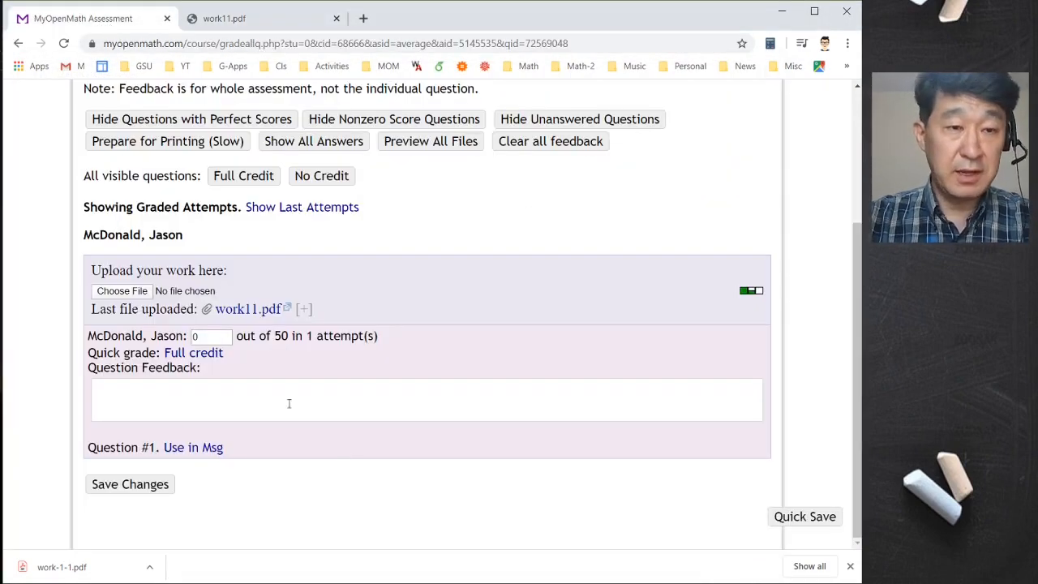
{"action": "left_click", "coordinate": [168, 399]}
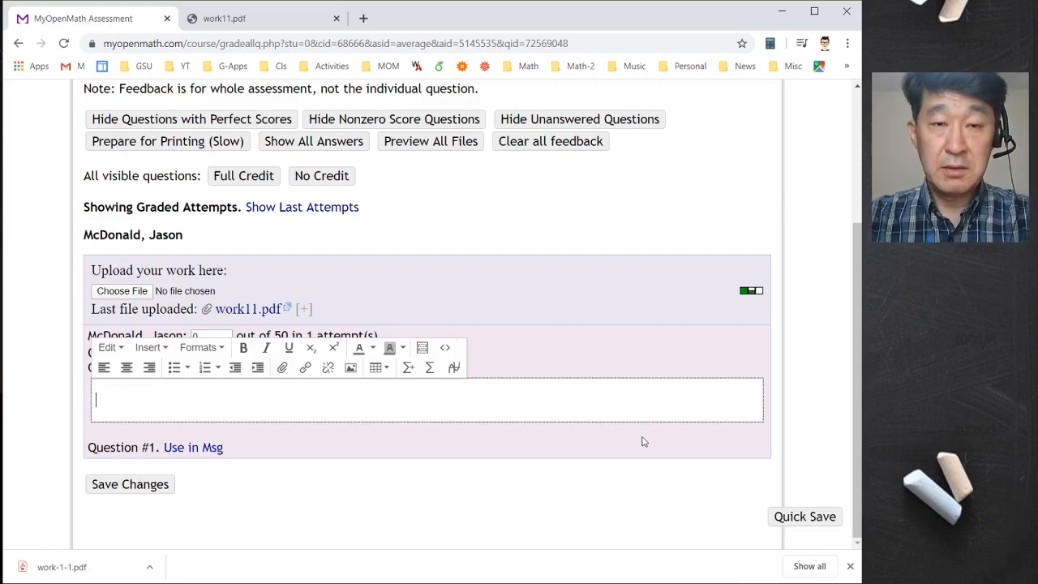
{"action": "key", "text": "ctrl+v"}
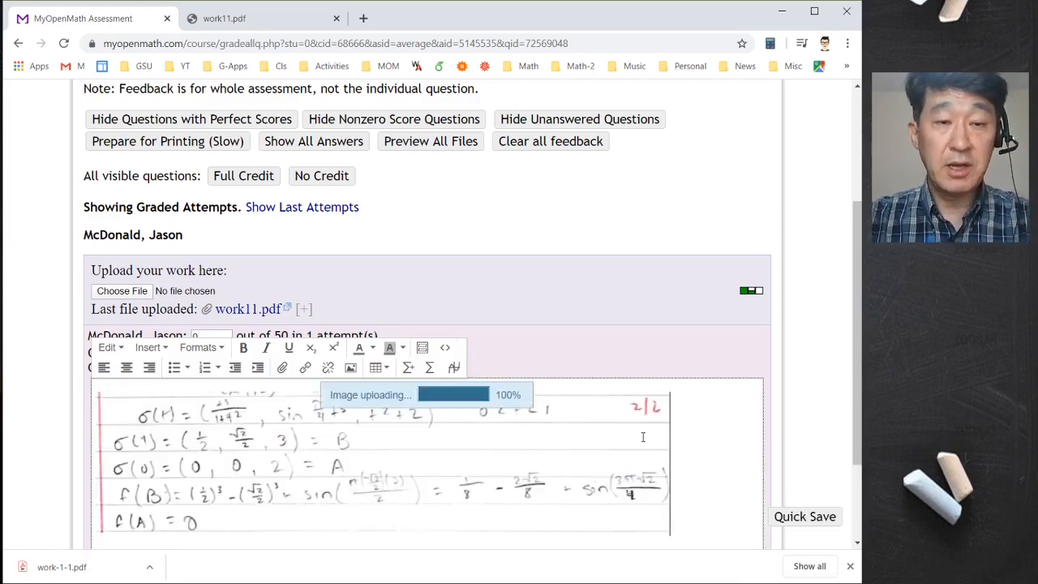
- Shrink the pasted feedback image to about two thirds of its width and add an empty line after it
{"action": "left_click", "coordinate": [666, 464]}
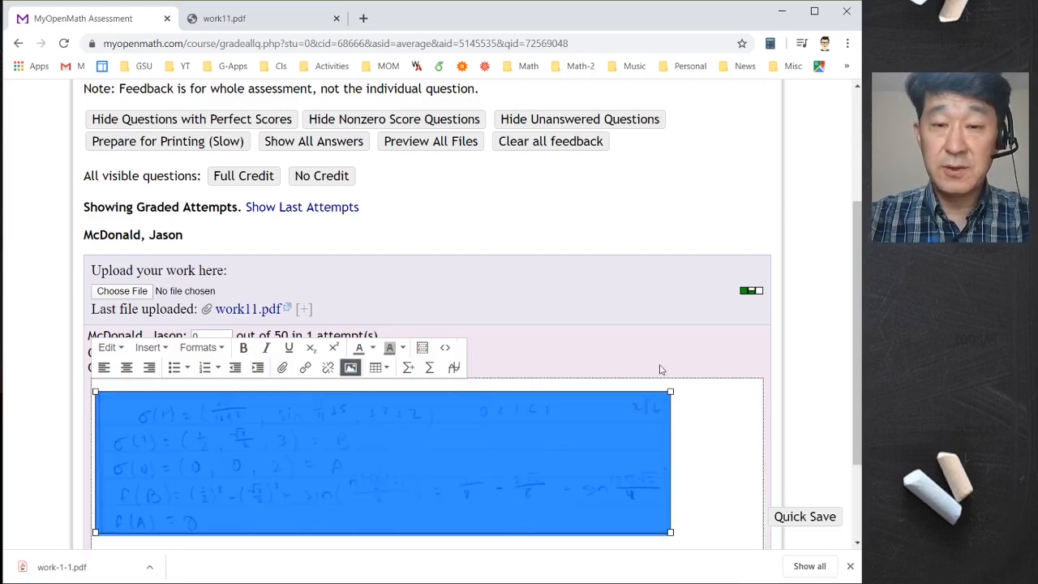
{"action": "left_click_drag", "start_coordinate": [671, 391], "coordinate": [495, 415]}
{"action": "scroll", "coordinate": [592, 442], "scroll_direction": "down", "scroll_amount": 1}
{"action": "left_click", "coordinate": [550, 376]}
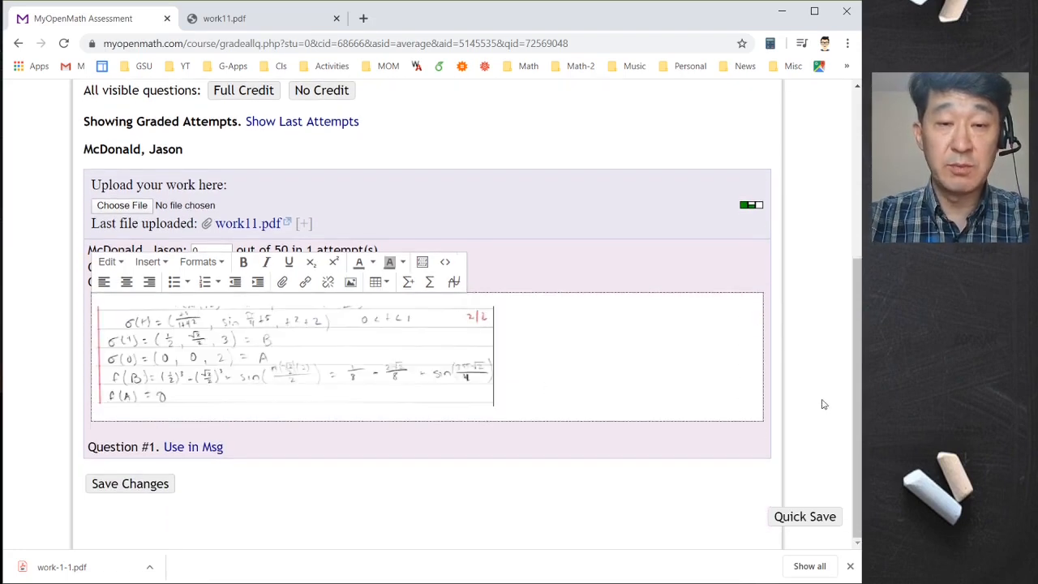
{"action": "key", "text": "Return"}
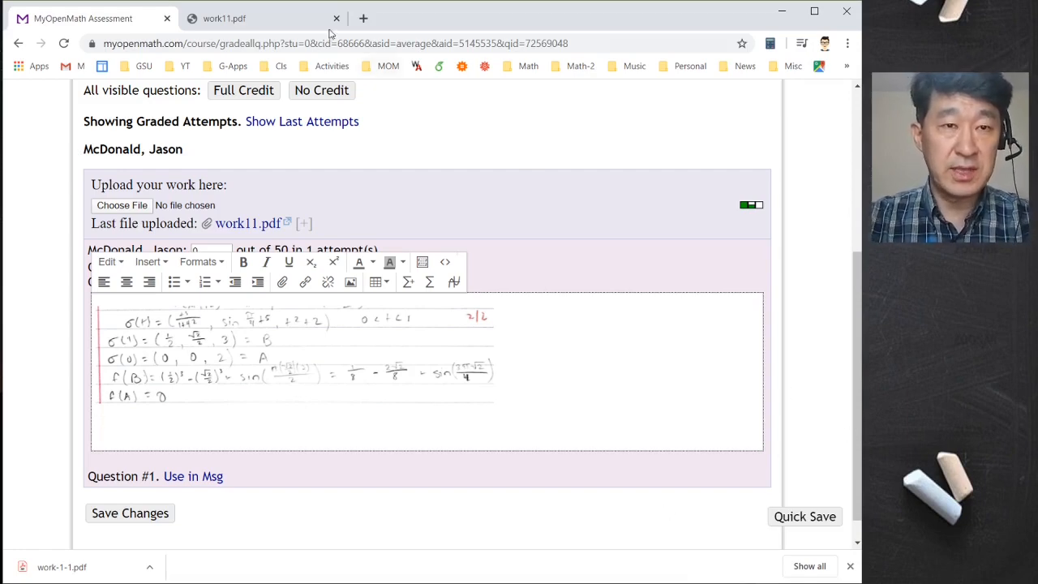
- Capture the area of work11.pdf from the f(B) line to the first line of 18.2 #31 into the Greenshot image editor
{"action": "left_click", "coordinate": [249, 22]}
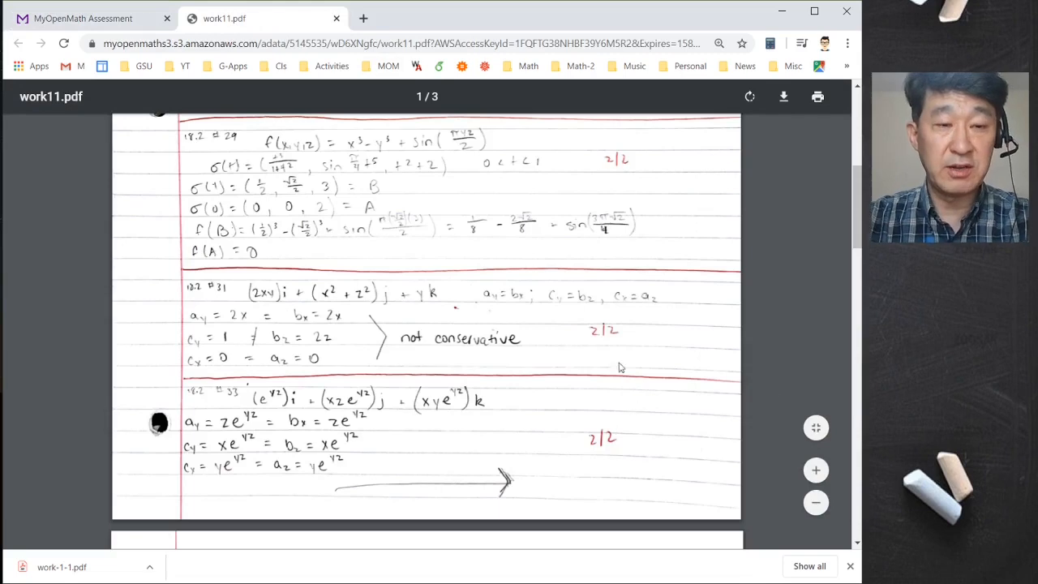
{"action": "left_click_drag", "start_coordinate": [190, 209], "coordinate": [632, 306]}
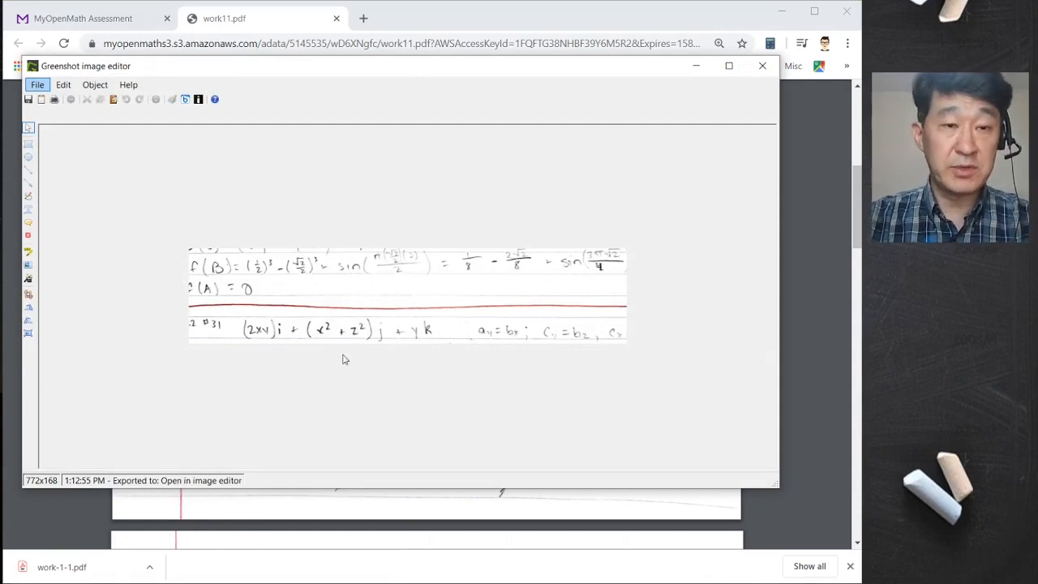
- Add a red arrow pointing at the 0 in f(A) = 0 and copy the annotated image to the clipboard
{"action": "left_click", "coordinate": [28, 182]}
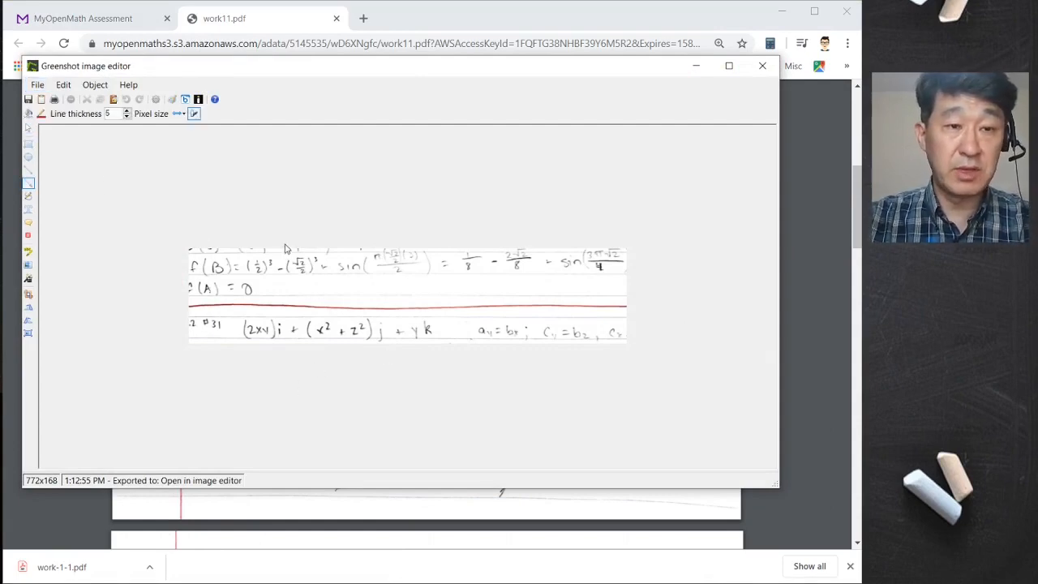
{"action": "left_click_drag", "start_coordinate": [287, 268], "coordinate": [258, 287]}
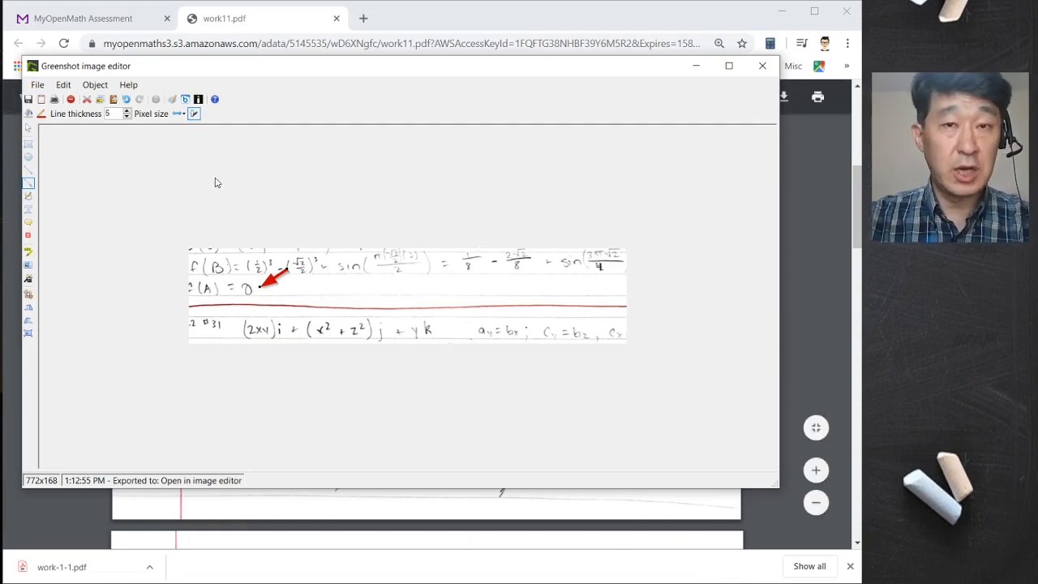
{"action": "left_click", "coordinate": [40, 87]}
{"action": "left_click", "coordinate": [81, 126]}
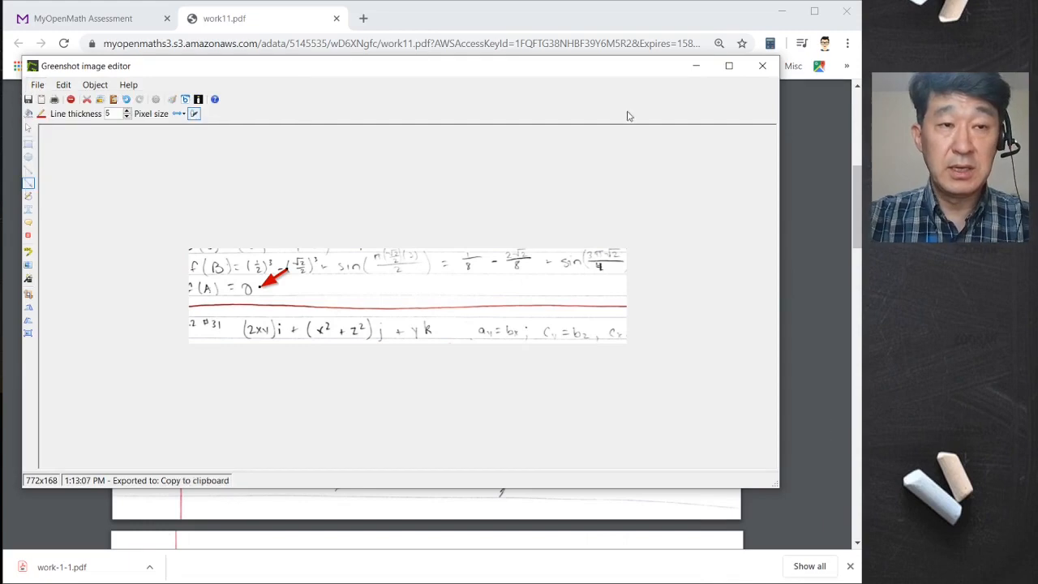
- Add the line "In that part you must write `(x^2-1)/(sin(x) + e^x)`" below the image in Question Feedback and save the changes
{"action": "left_click", "coordinate": [760, 67]}
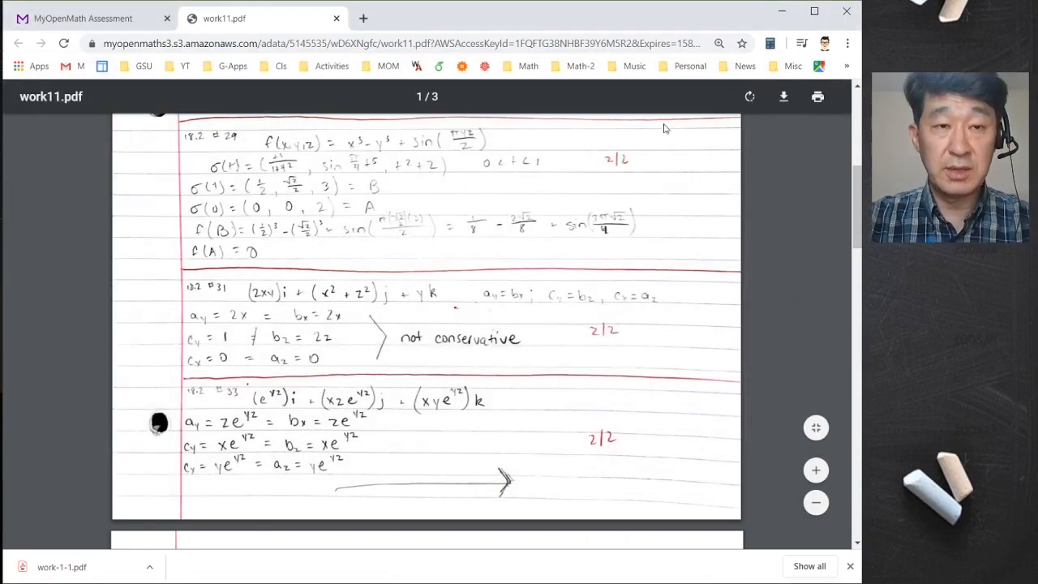
{"action": "left_click", "coordinate": [148, 7]}
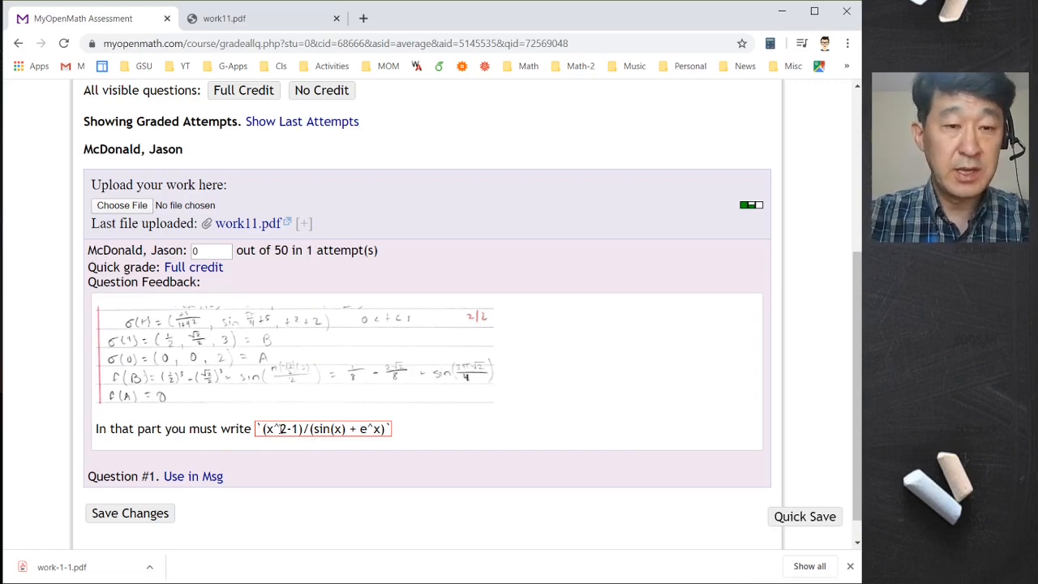
{"action": "key", "text": "super+plus"}
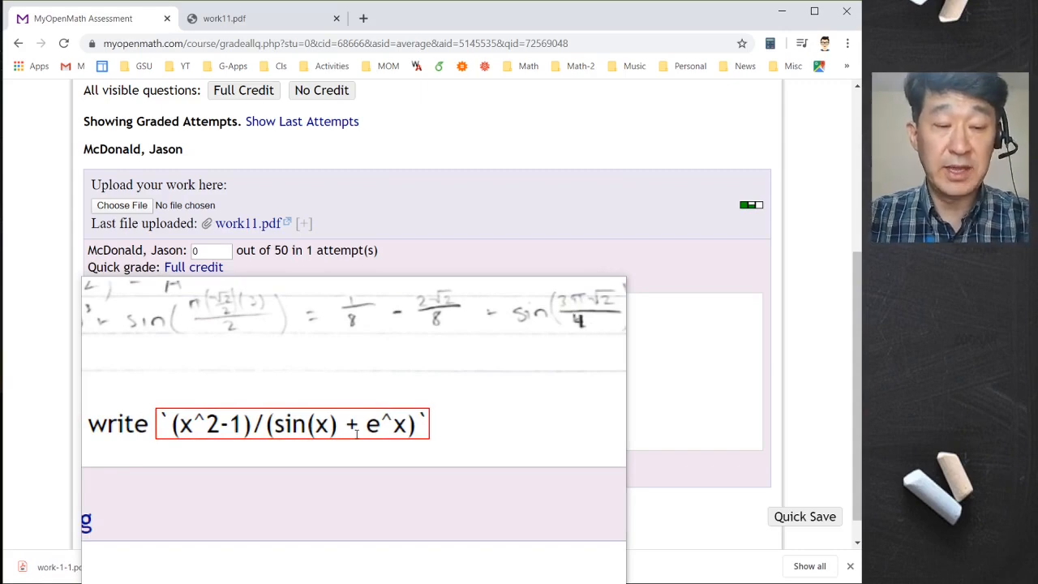
{"action": "key", "text": "super+Escape"}
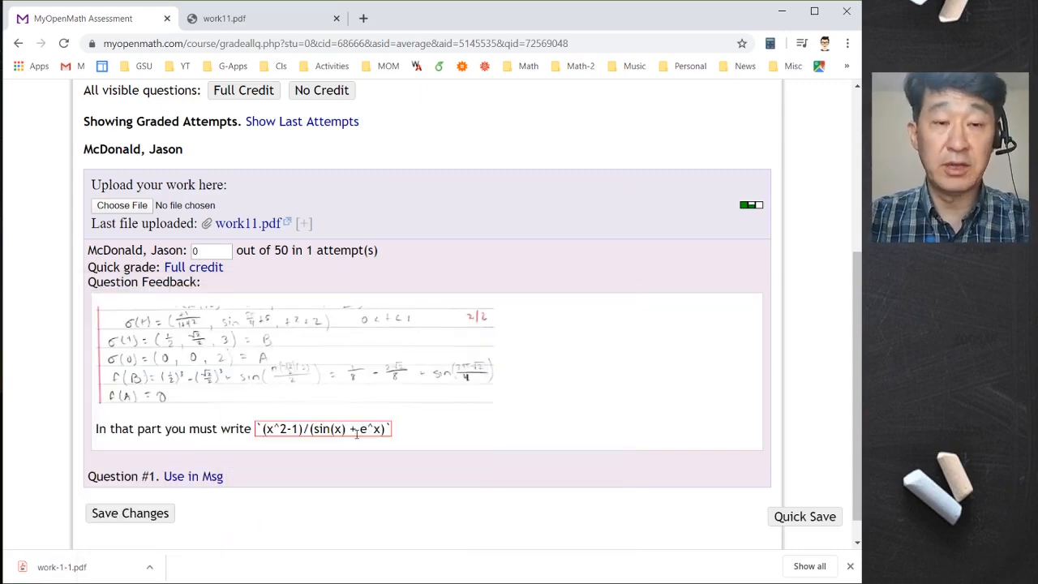
{"action": "left_click", "coordinate": [452, 427]}
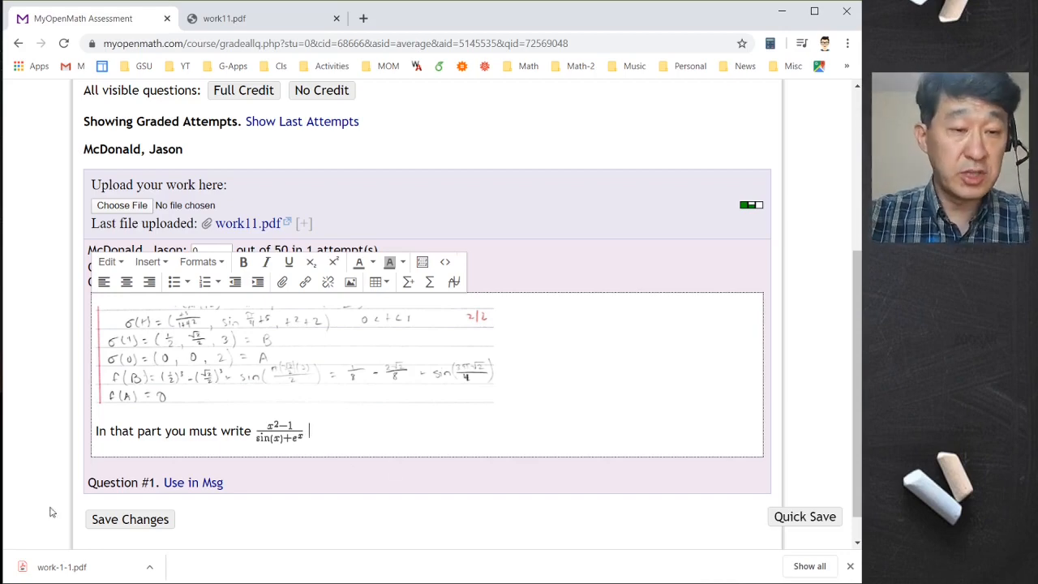
{"action": "left_click", "coordinate": [130, 521]}
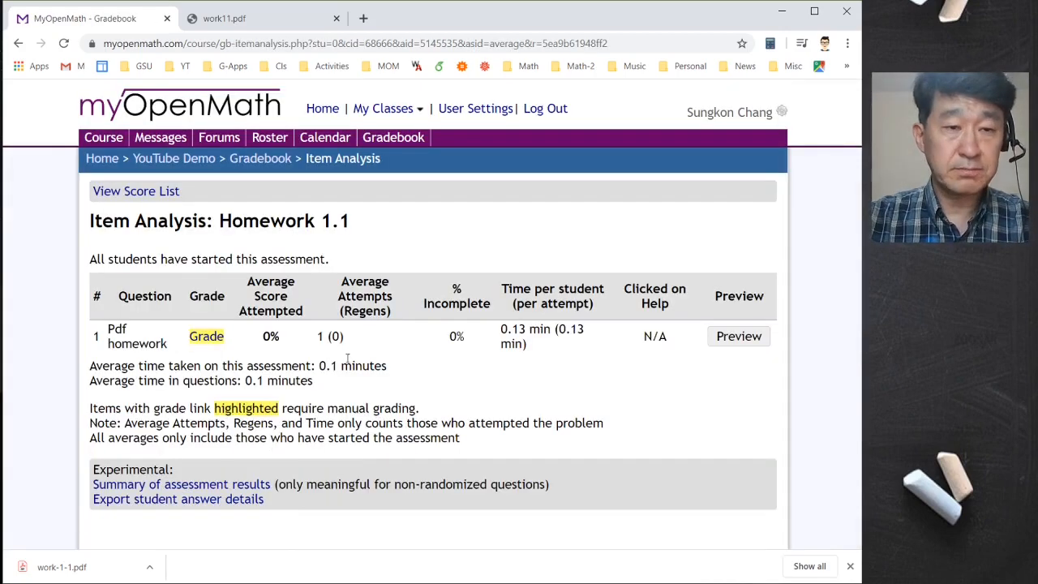
- Reopen grading for the Pdf homework question, review the saved feedback with its rendered formula, and save again
{"action": "left_click", "coordinate": [215, 343]}
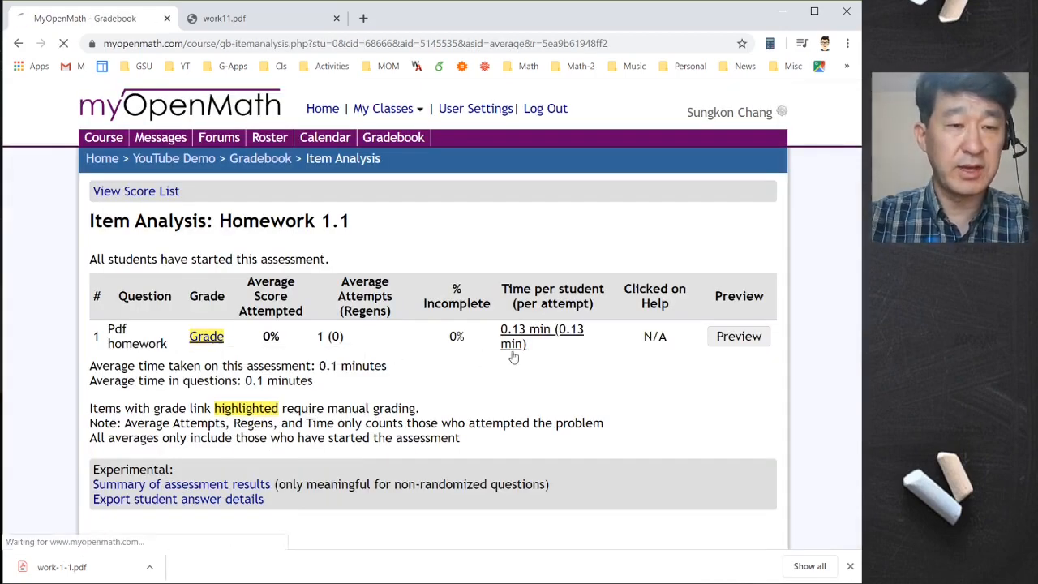
{"action": "scroll", "coordinate": [515, 361], "scroll_direction": "down", "scroll_amount": 5}
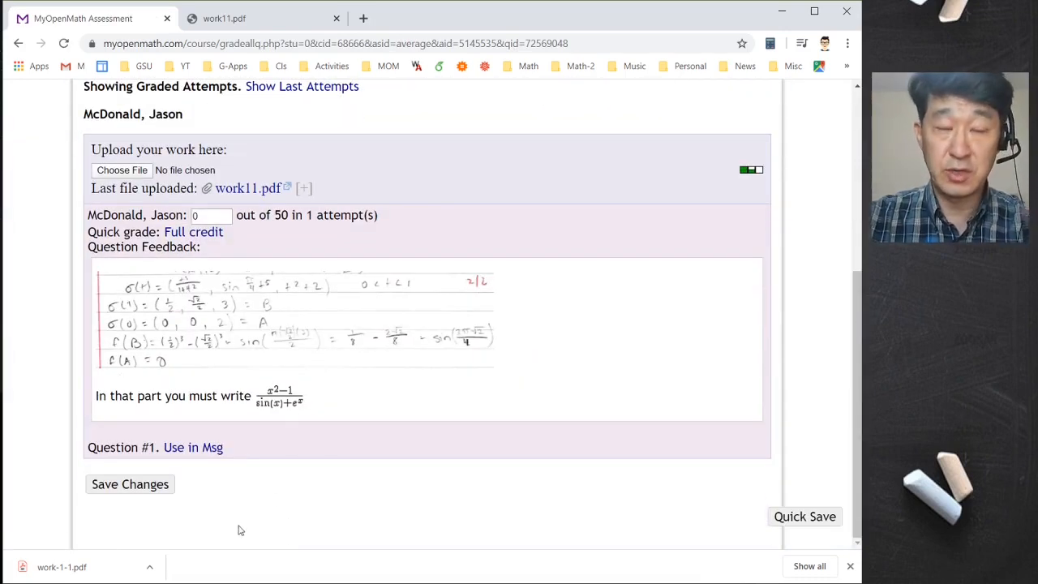
{"action": "left_click", "coordinate": [147, 486]}
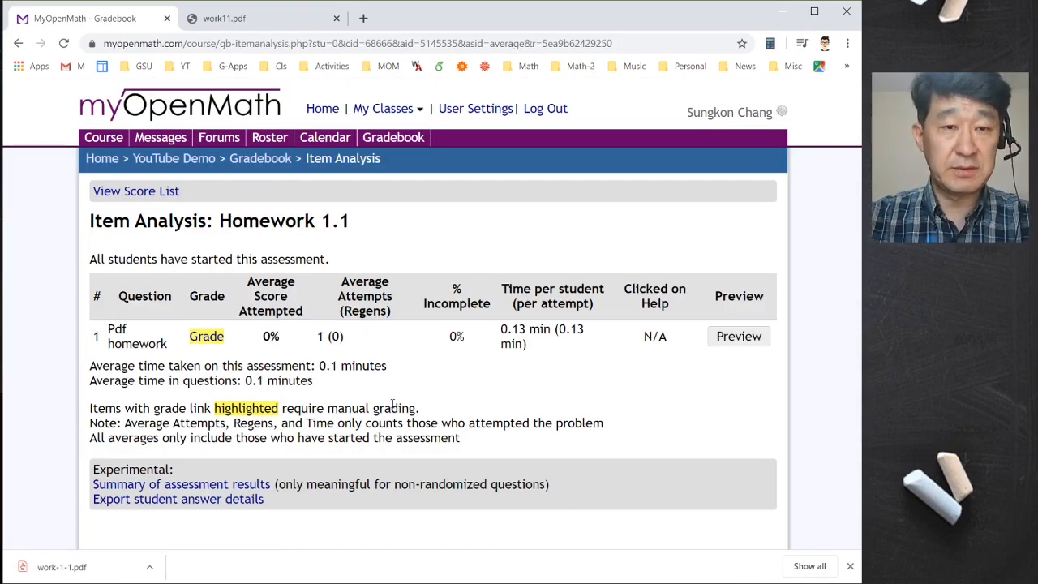
- Reopen grading for the Pdf homework question, set the student's score to 45 out of 50, and save the changes
{"action": "left_click", "coordinate": [207, 338]}
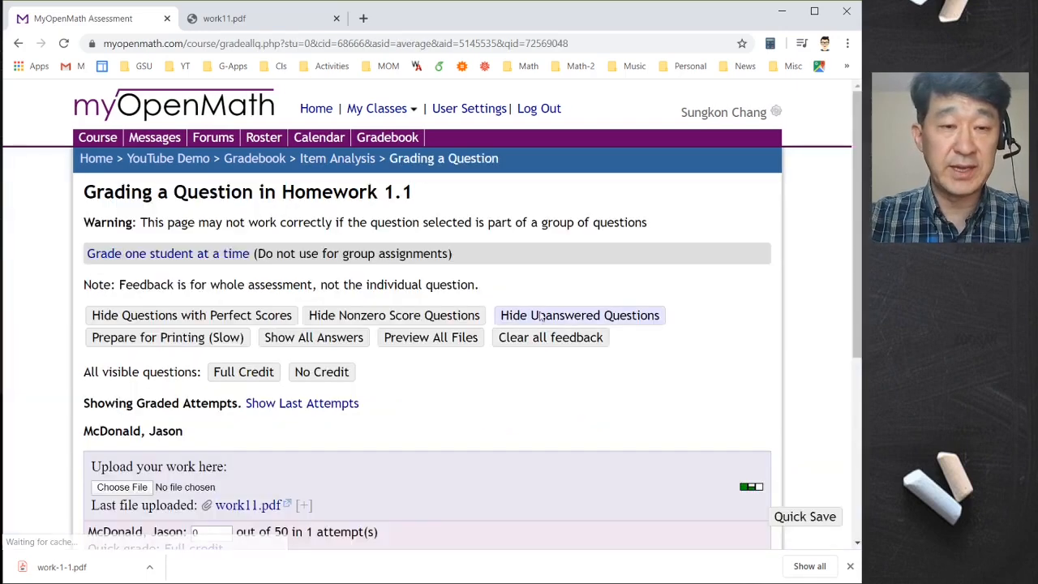
{"action": "scroll", "coordinate": [479, 308], "scroll_direction": "down", "scroll_amount": 2}
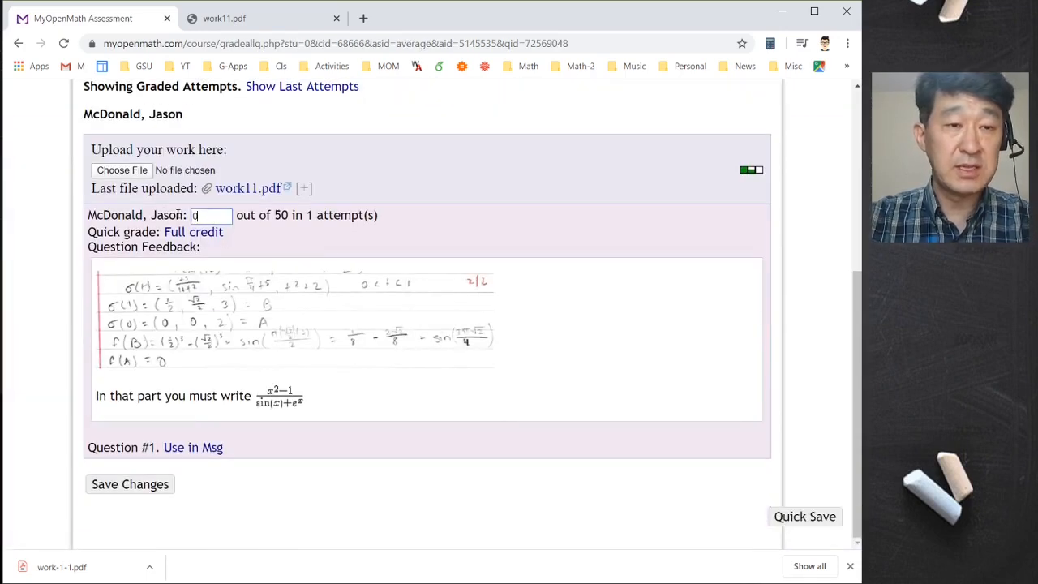
{"action": "double_click", "coordinate": [195, 216]}
{"action": "type", "text": "45"}
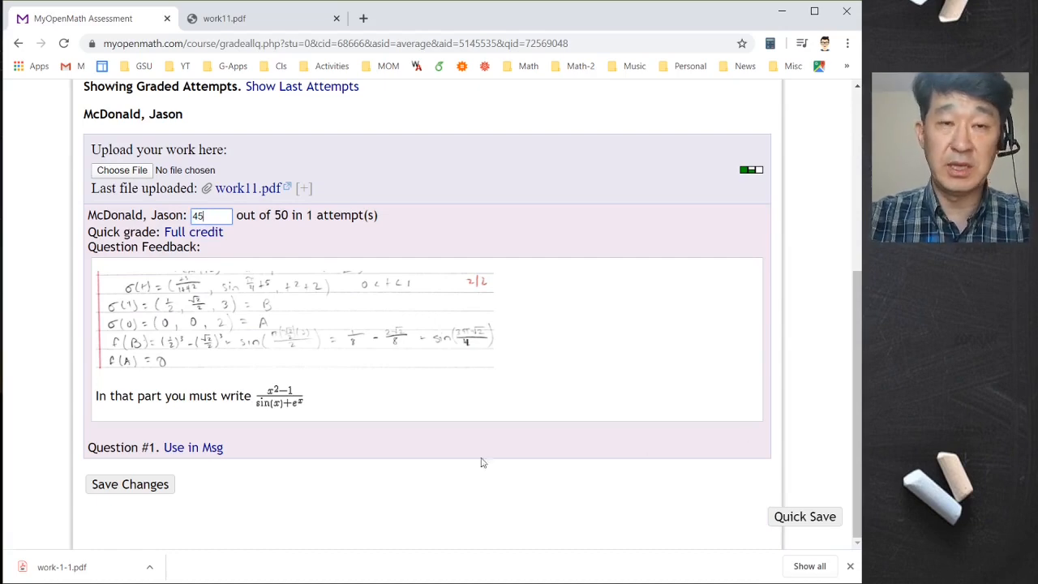
{"action": "left_click", "coordinate": [140, 490]}
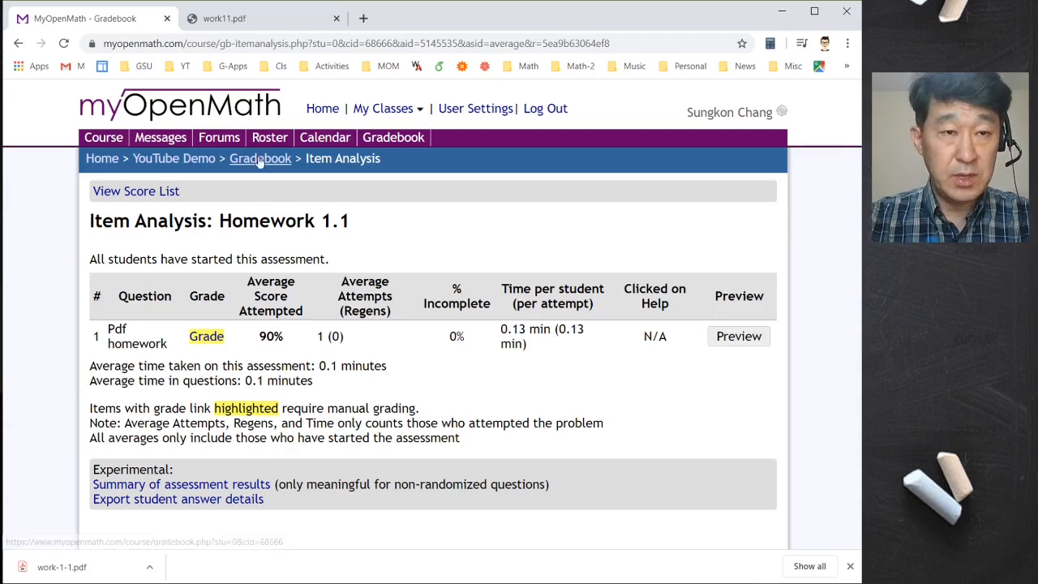
- Return to the YouTube Demo course page and start adding a new assessment above Homework 1.1
{"action": "left_click", "coordinate": [176, 160]}
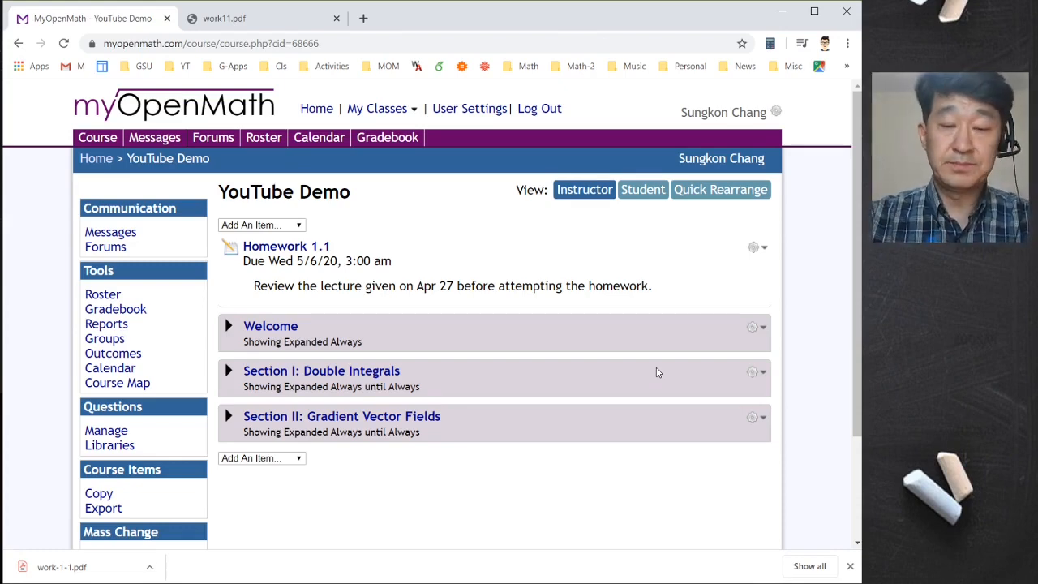
{"action": "scroll", "coordinate": [306, 112], "scroll_direction": "down", "scroll_amount": 1}
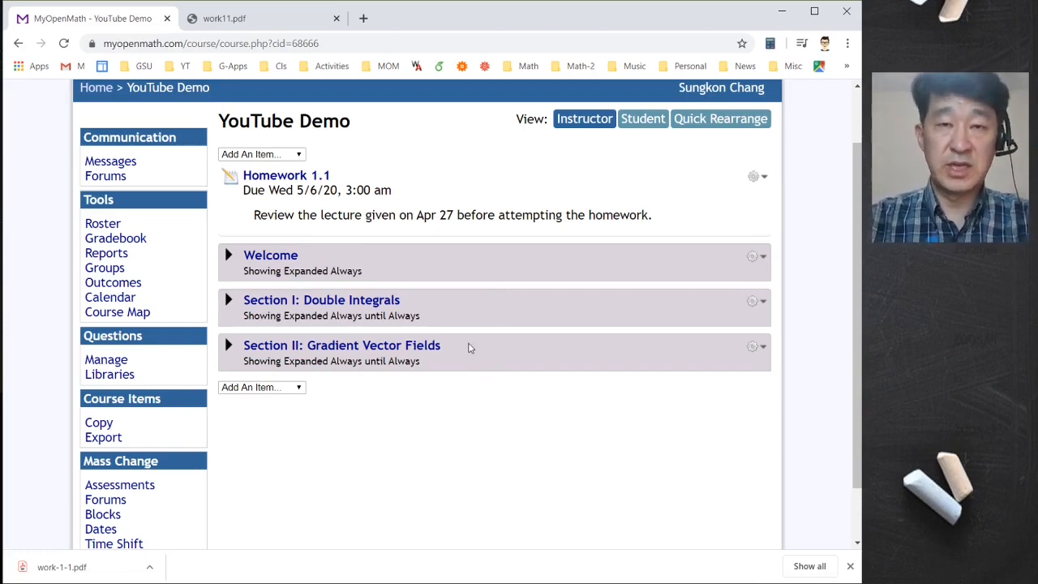
{"action": "left_click", "coordinate": [277, 158]}
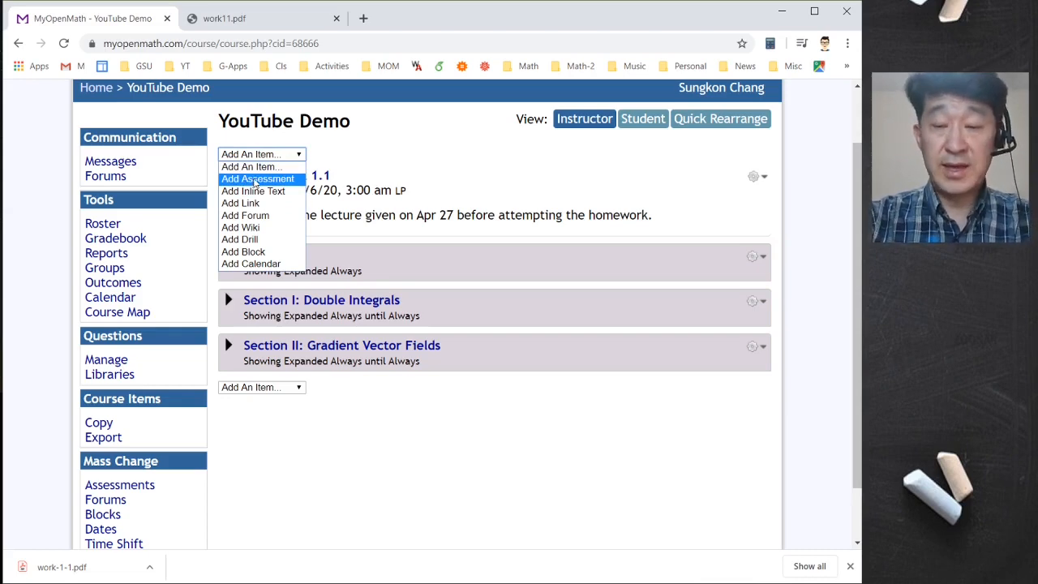
{"action": "key", "text": "super+plus"}
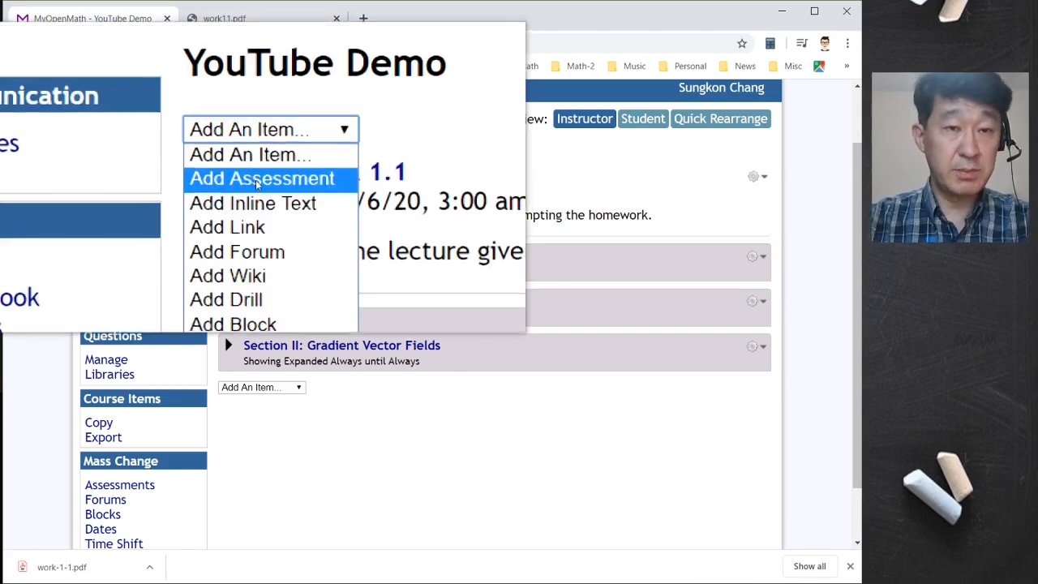
{"action": "left_click", "coordinate": [265, 186]}
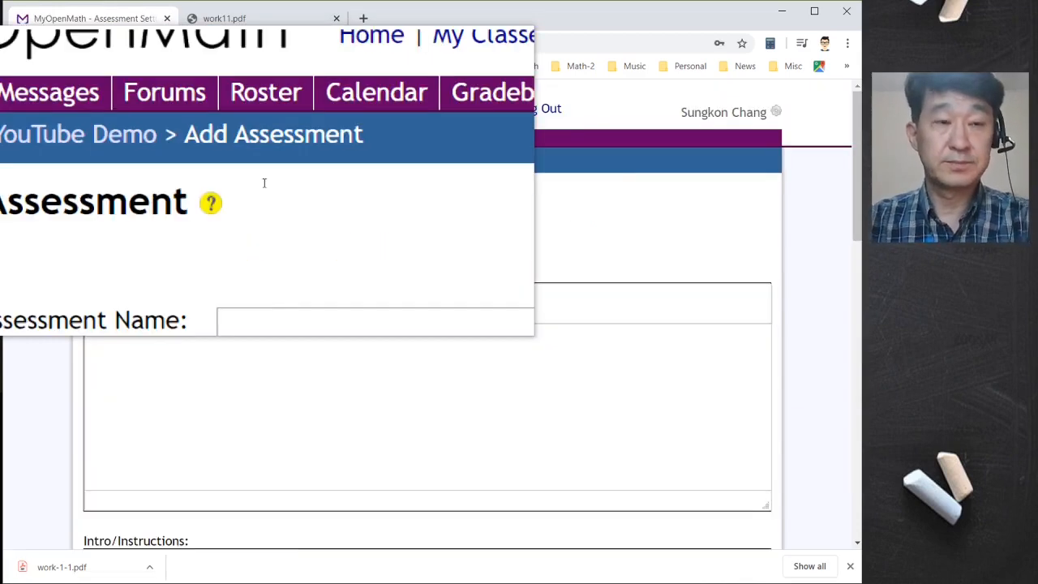
{"action": "key", "text": "super+Escape"}
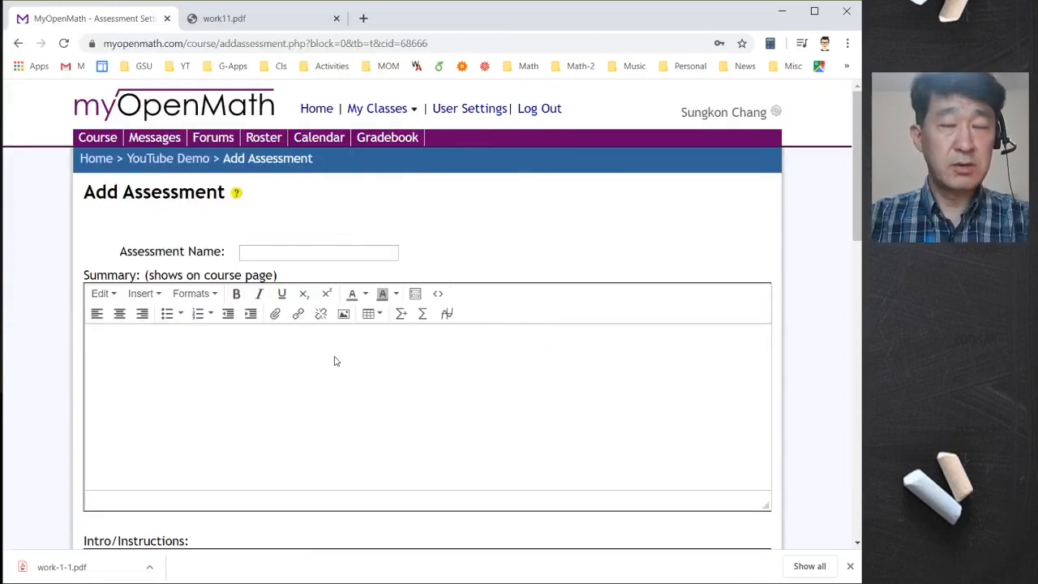
- Name the assessment "Homework 1.1 demo" and enter "Review the lecture." as its summary
{"action": "left_click", "coordinate": [332, 255]}
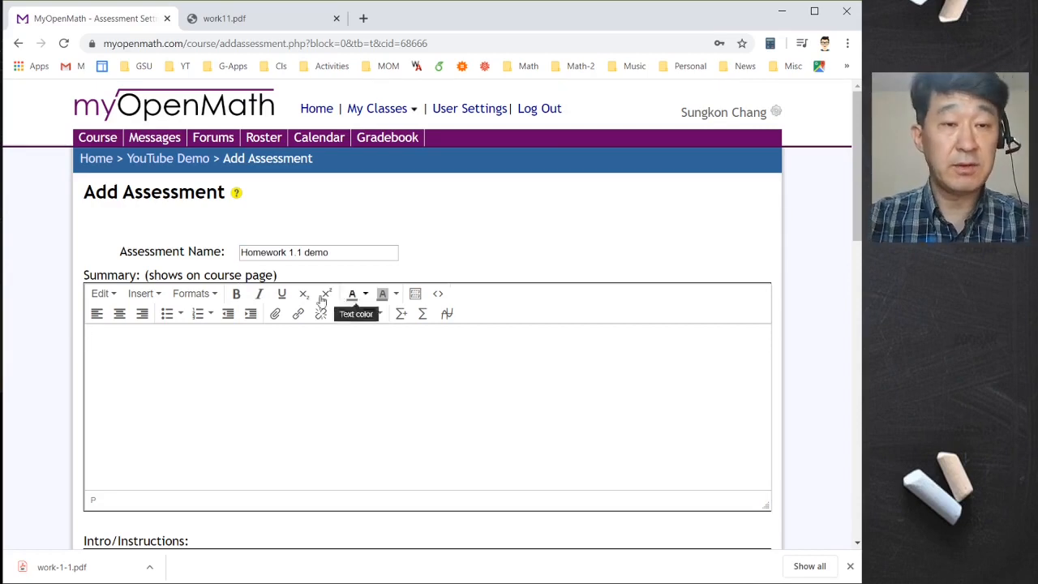
{"action": "key", "text": "super+plus"}
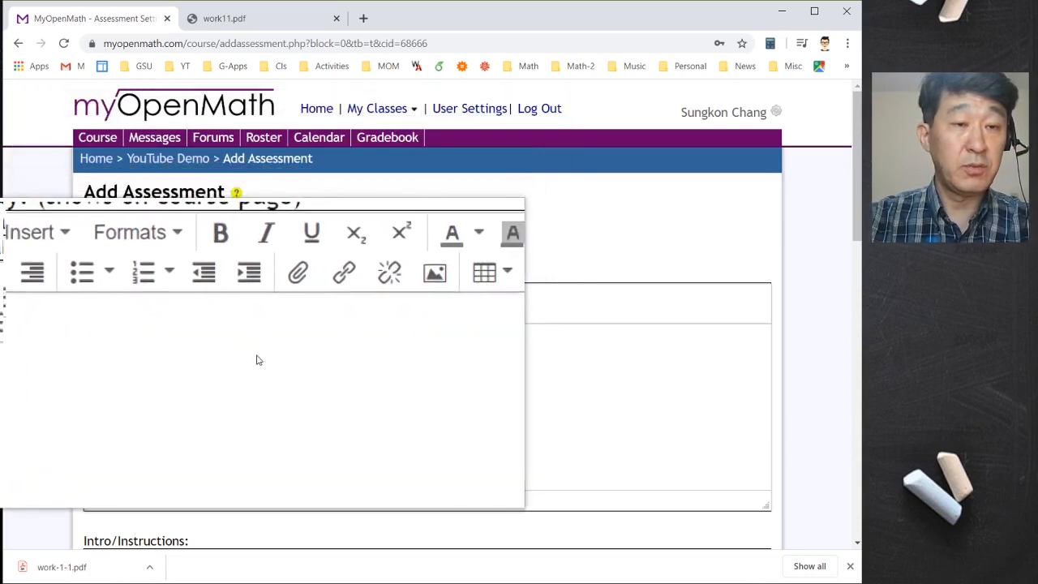
{"action": "key", "text": "super+Escape"}
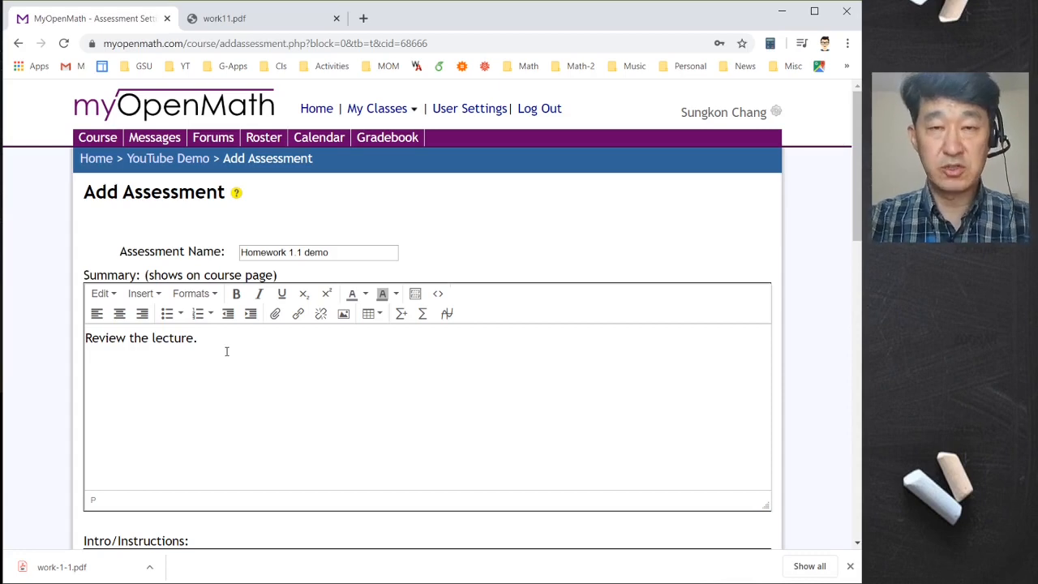
- Upload the HQ-4-5 PDF from the Session-IV folder as a file attachment for the Intro/Instructions text
{"action": "scroll", "coordinate": [227, 351], "scroll_direction": "down", "scroll_amount": 4}
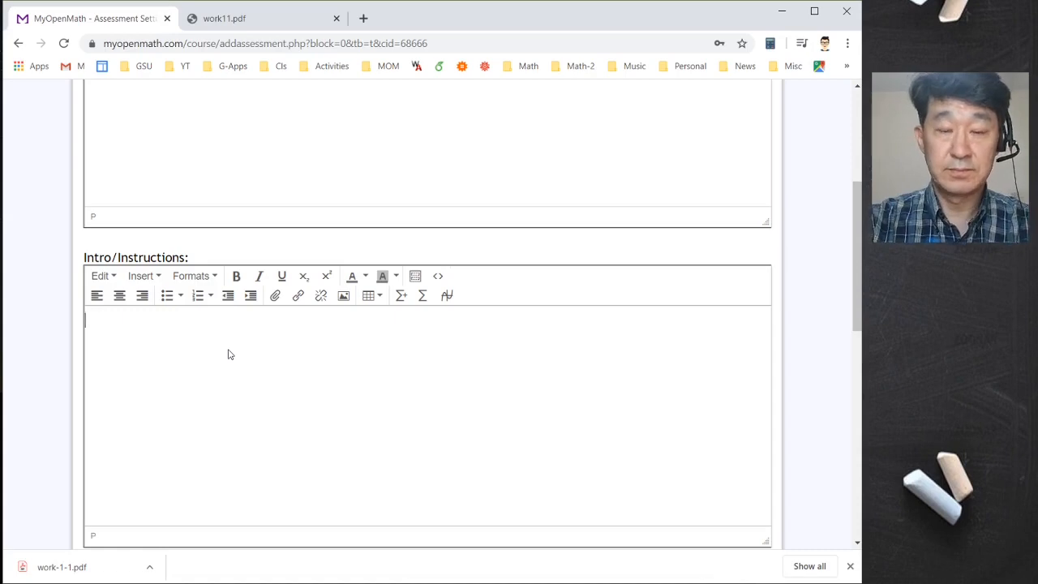
{"action": "type", "text": "☻"}
{"action": "key", "text": "BackSpace"}
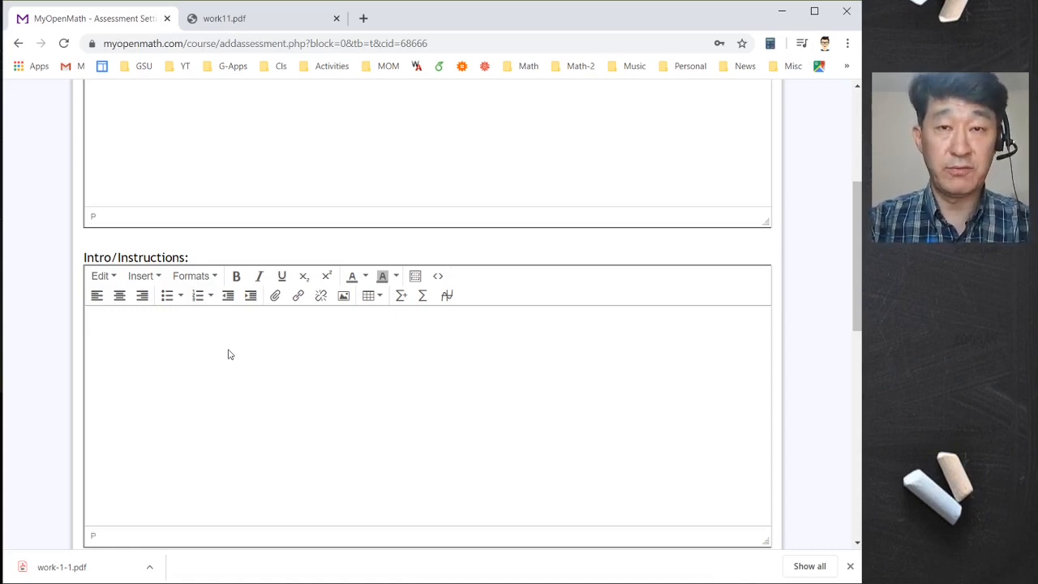
{"action": "left_click", "coordinate": [276, 297]}
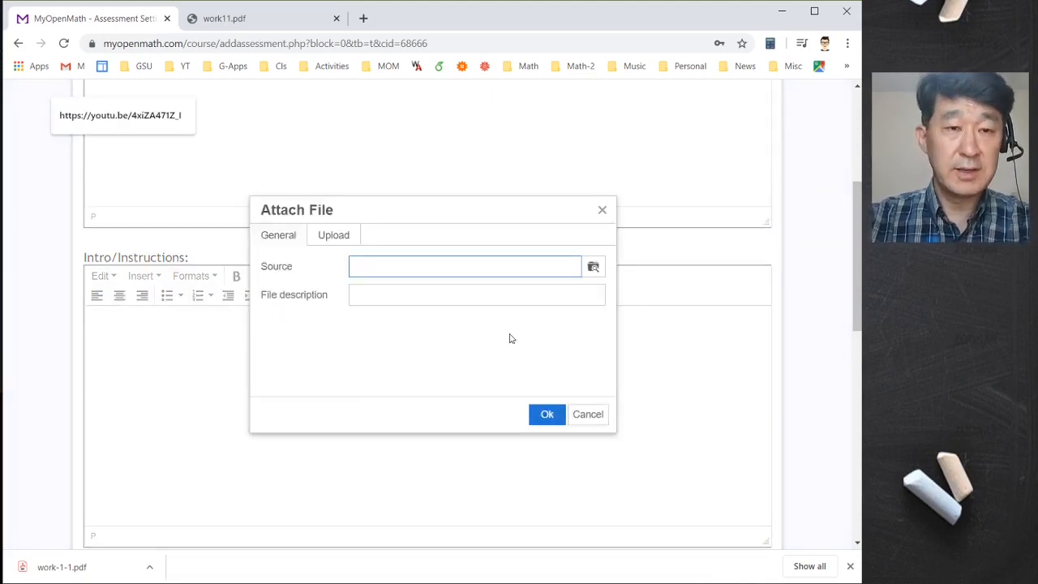
{"action": "left_click", "coordinate": [344, 242]}
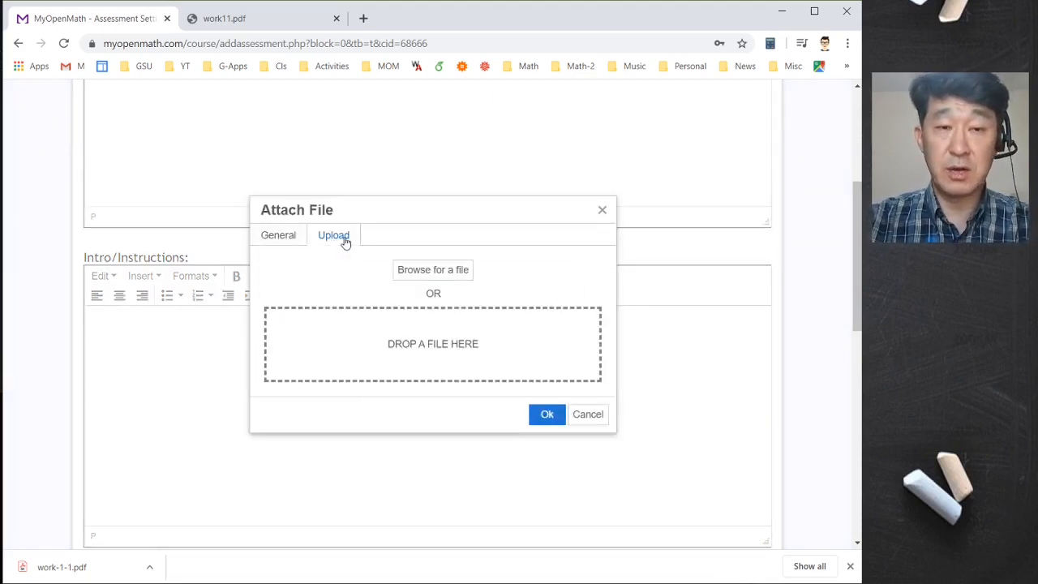
{"action": "left_click", "coordinate": [452, 276]}
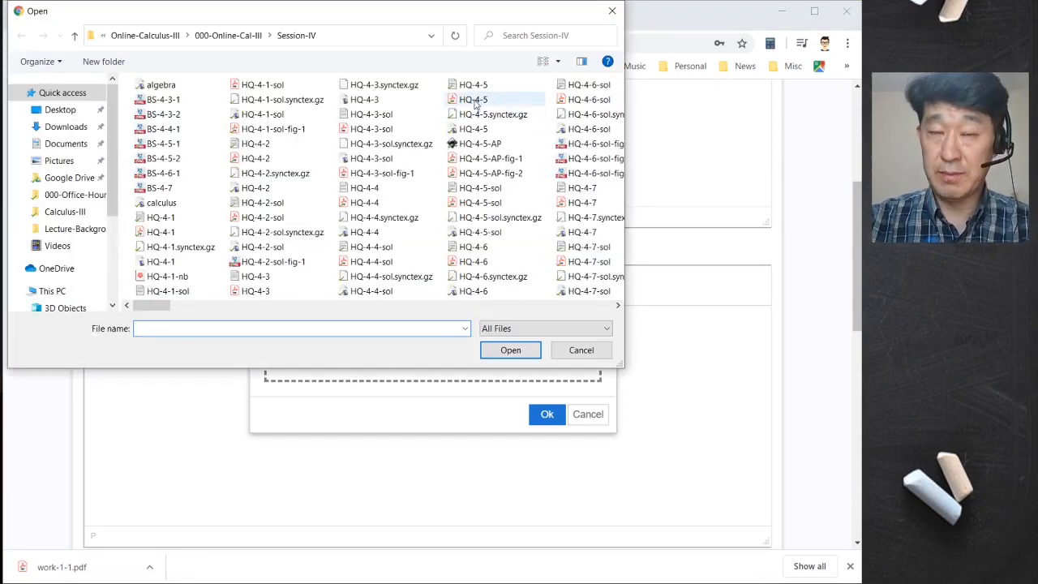
{"action": "double_click", "coordinate": [474, 100]}
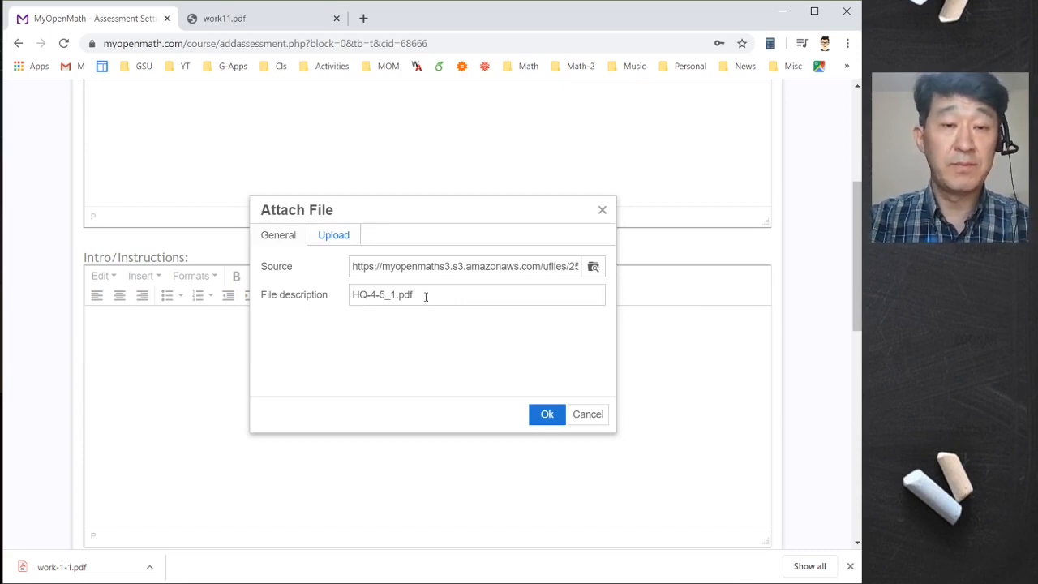
- Set the attachment's file description to "Homework 1.1 demo" and insert the file link into the Intro/Instructions text
{"action": "left_click_drag", "start_coordinate": [426, 297], "coordinate": [292, 297]}
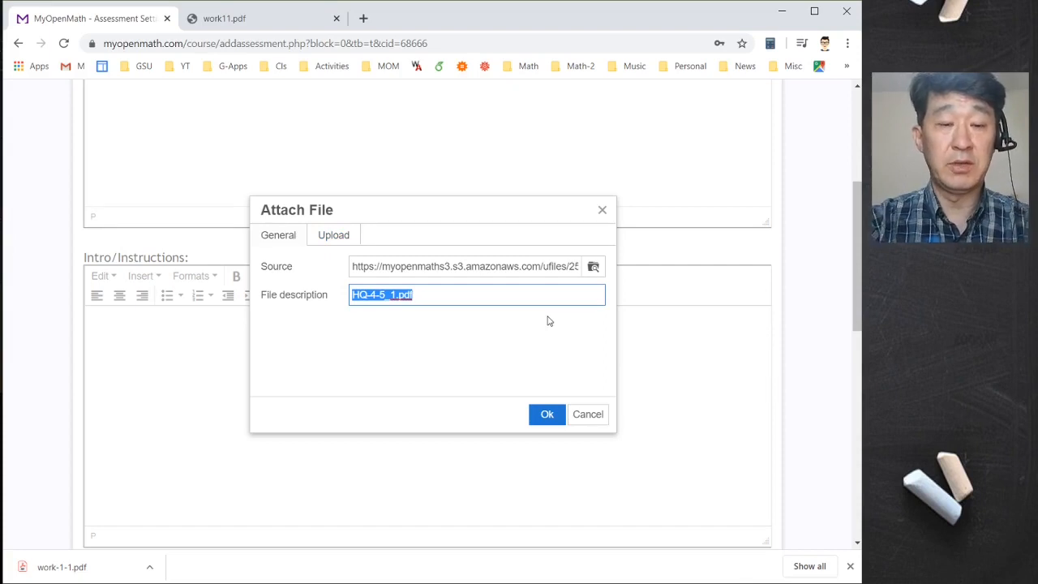
{"action": "type", "text": "Homework "}
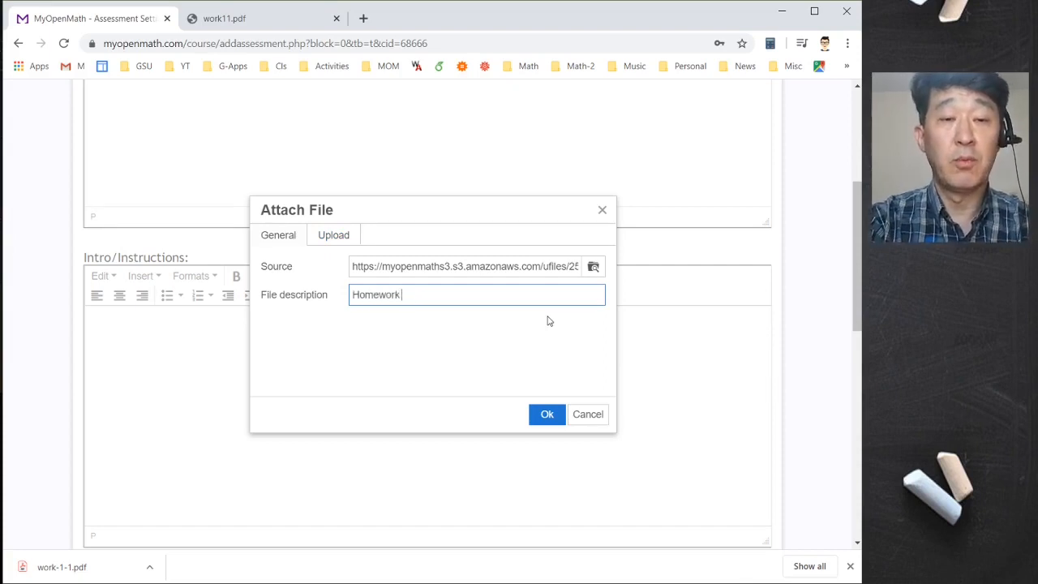
{"action": "type", "text": "1"}
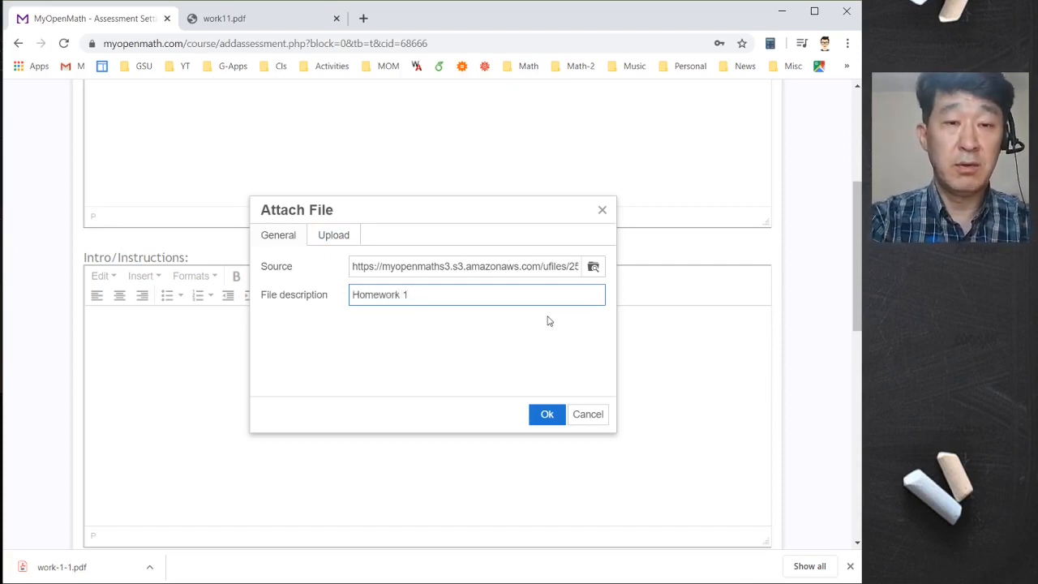
{"action": "type", "text": "1..1"}
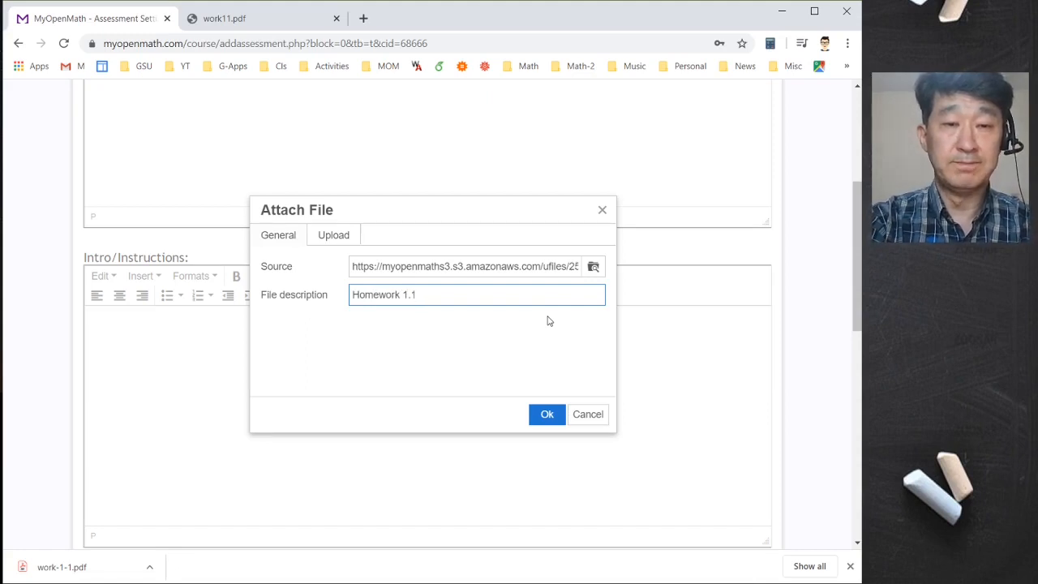
{"action": "type", "text": " demo"}
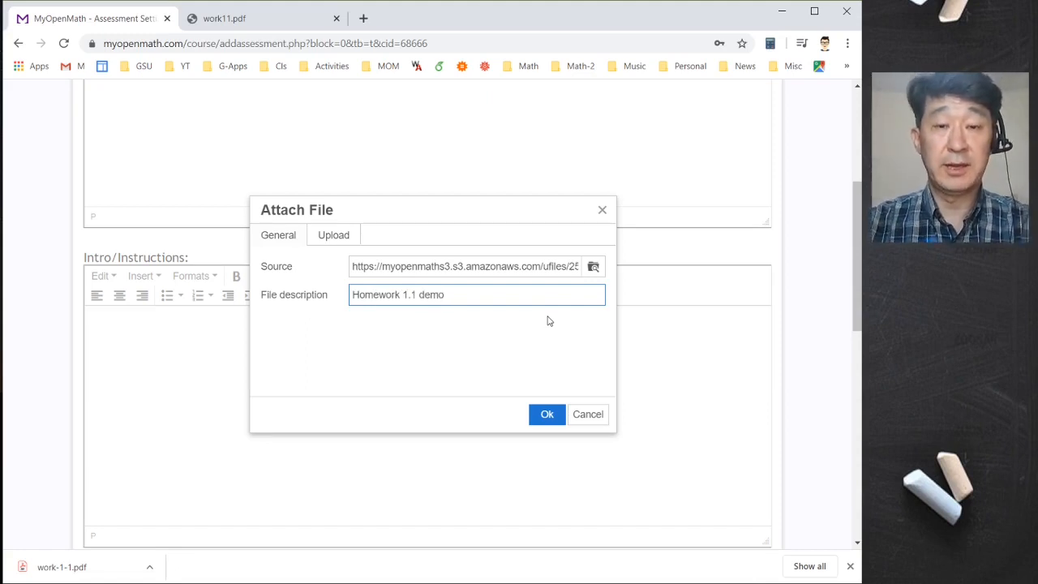
{"action": "left_click", "coordinate": [549, 416]}
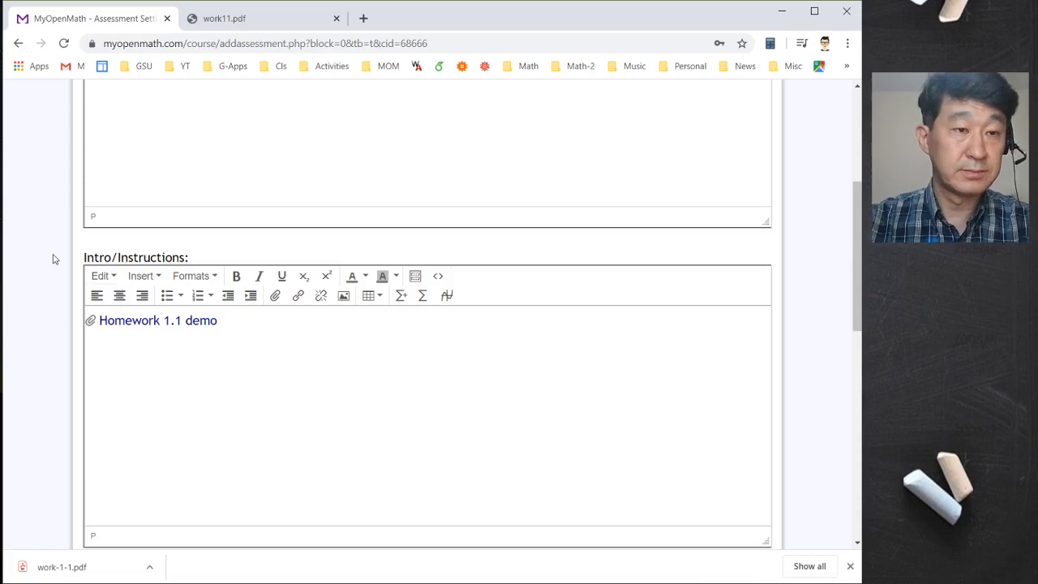
{"action": "scroll", "coordinate": [681, 222], "scroll_direction": "down", "scroll_amount": 5}
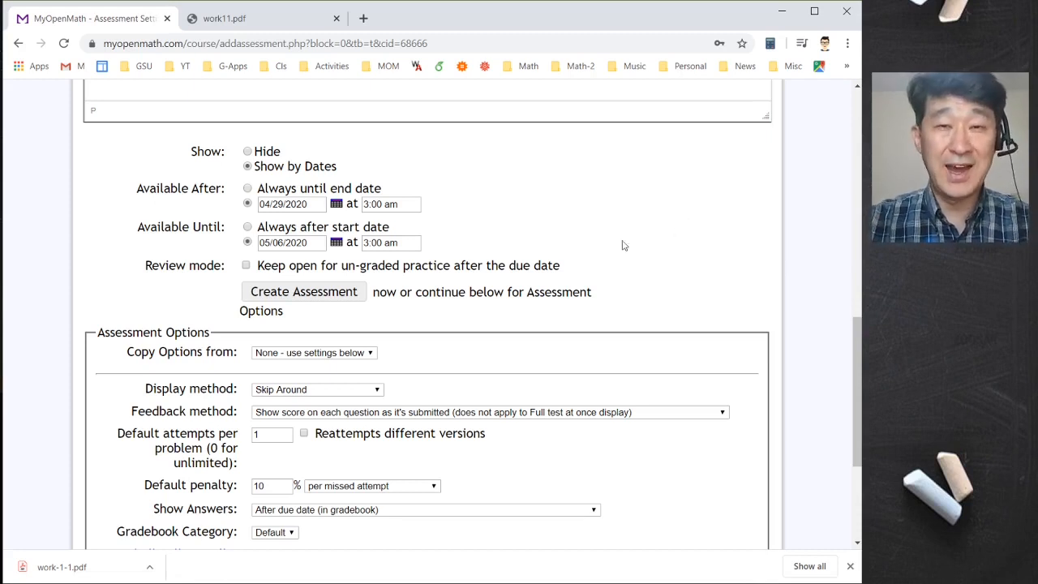
- Set the default attempts per problem to 0 for unlimited and the default penalty to 0% per missed attempt
{"action": "scroll", "coordinate": [654, 257], "scroll_direction": "down", "scroll_amount": 1}
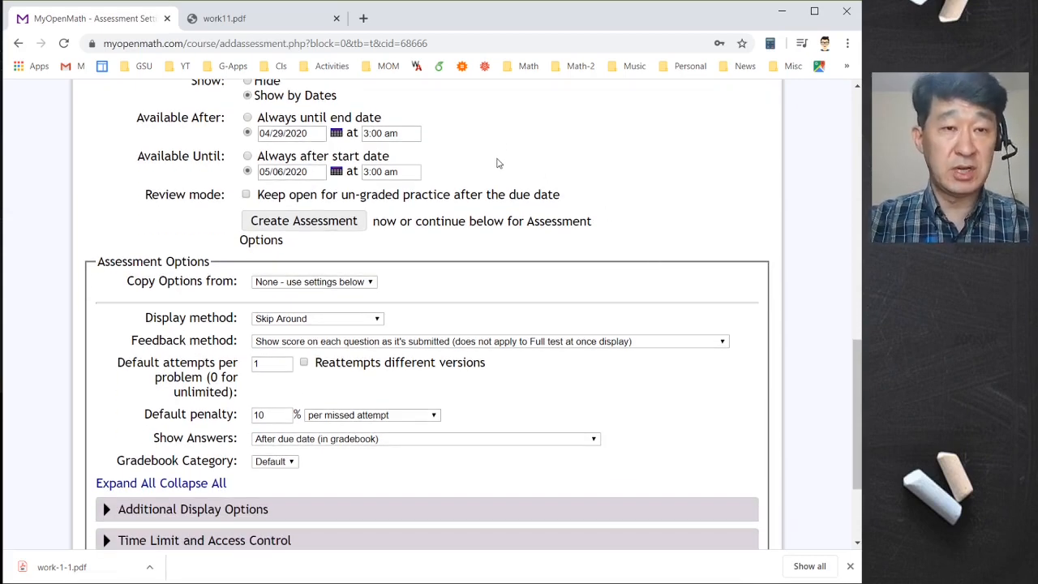
{"action": "scroll", "coordinate": [519, 268], "scroll_direction": "down", "scroll_amount": 1}
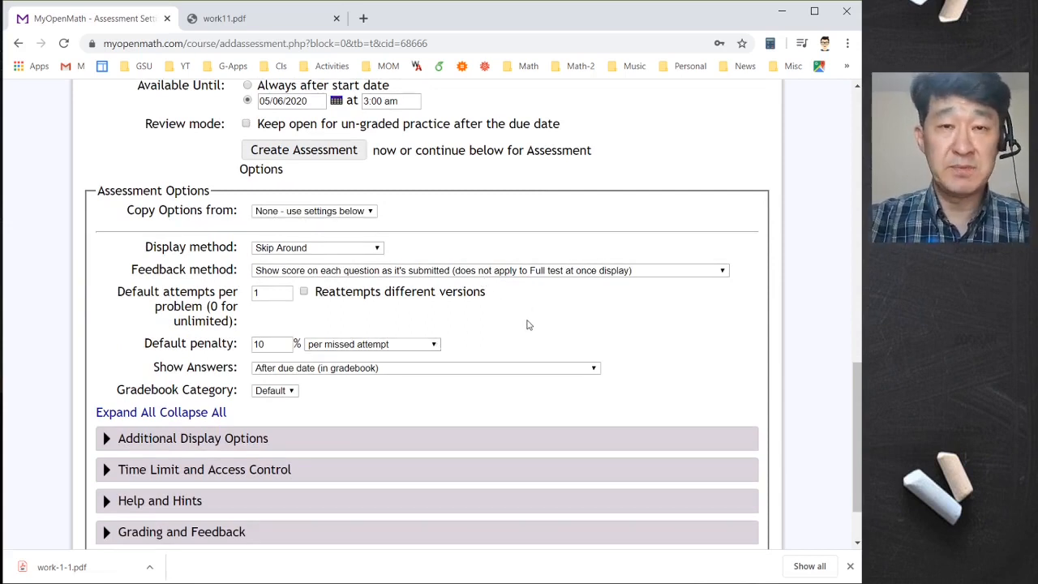
{"action": "double_click", "coordinate": [279, 294]}
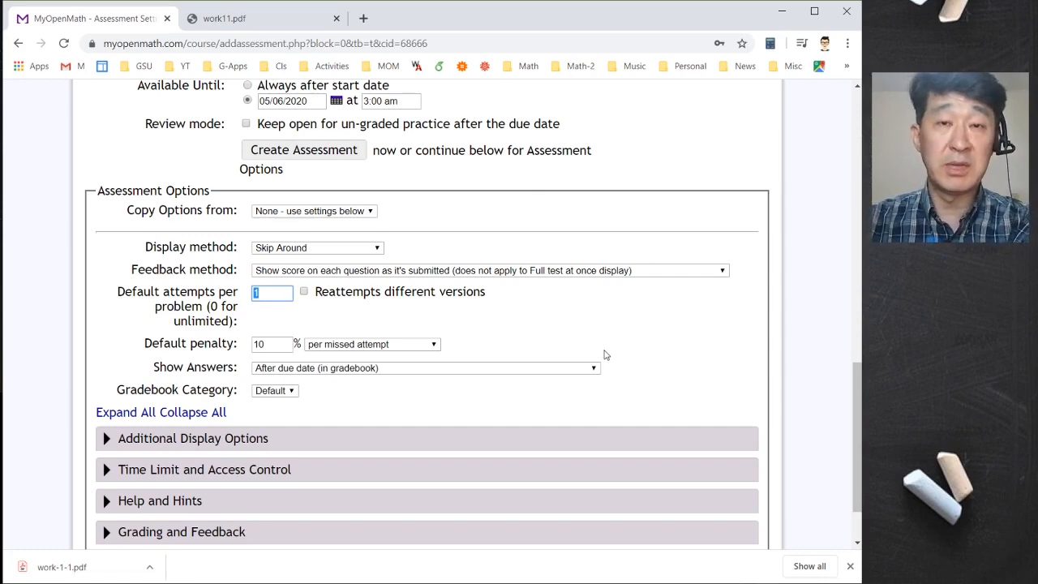
{"action": "type", "text": "0"}
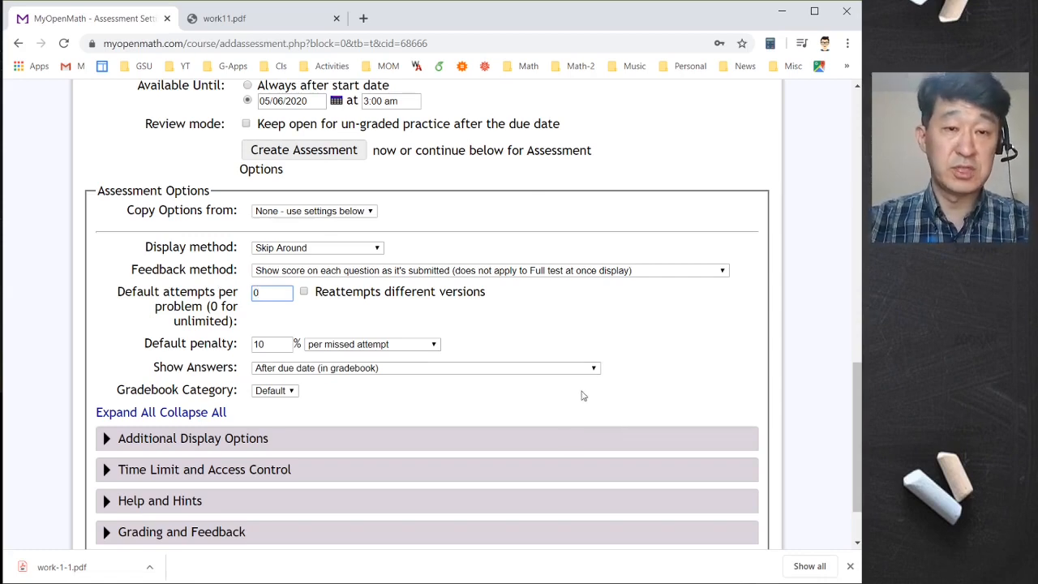
{"action": "key", "text": "Tab"}
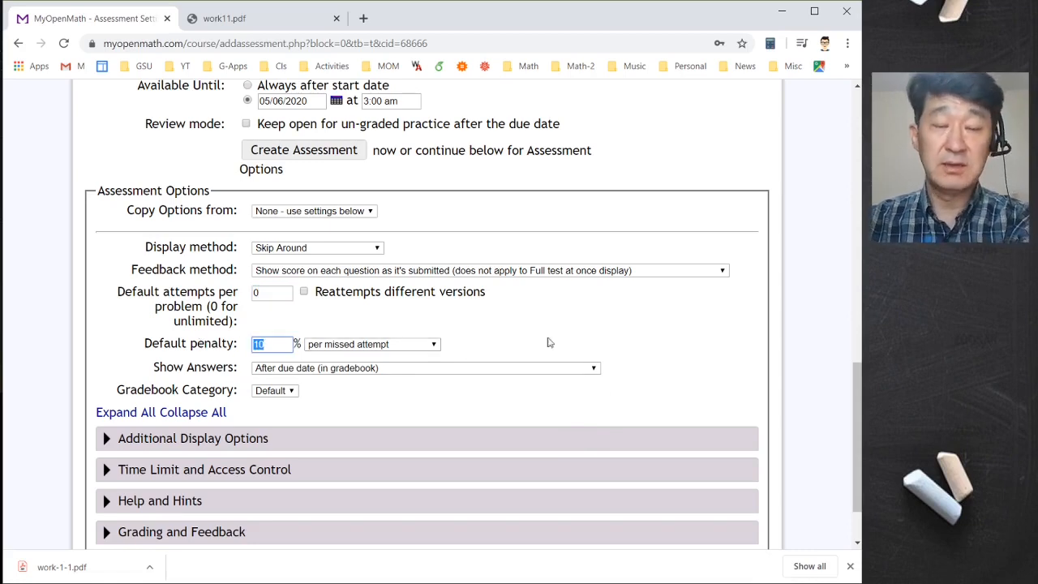
{"action": "type", "text": "0"}
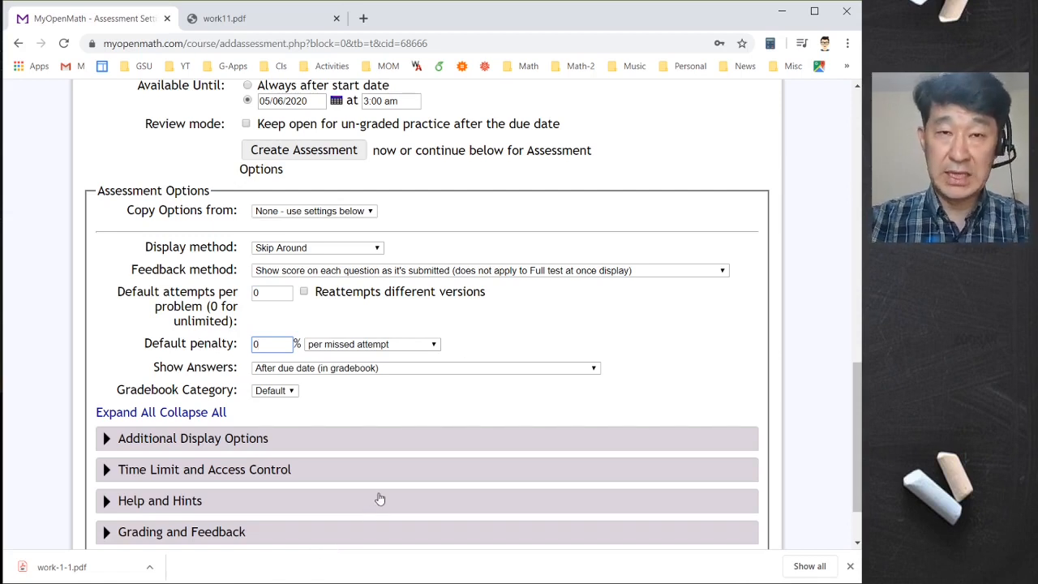
- Review the availability dates and assessment options, and create the Homework 1.1 demo assessment
{"action": "scroll", "coordinate": [380, 499], "scroll_direction": "down", "scroll_amount": 1}
{"action": "scroll", "coordinate": [381, 497], "scroll_direction": "up", "scroll_amount": 7}
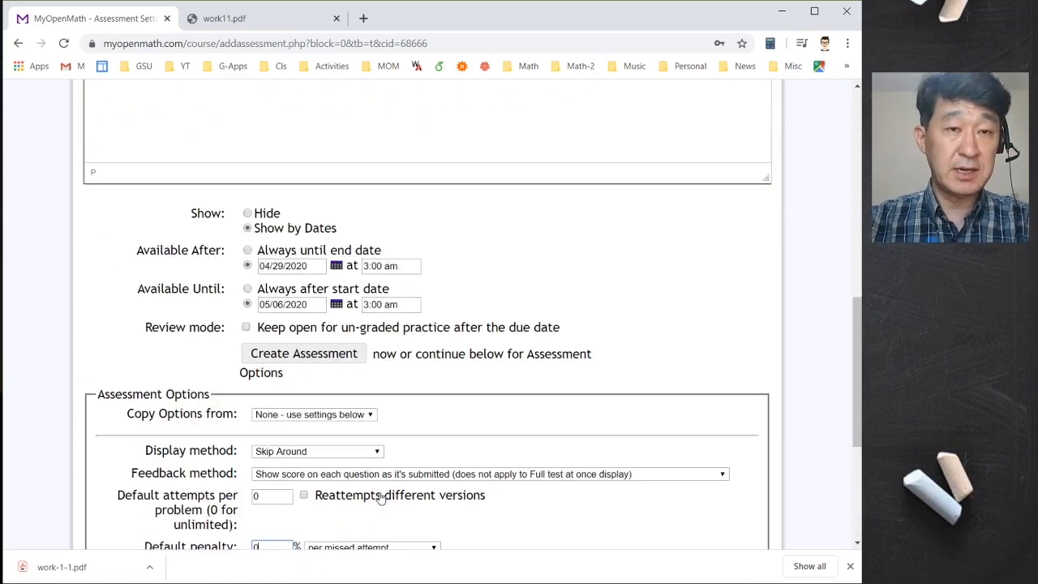
{"action": "scroll", "coordinate": [381, 497], "scroll_direction": "up", "scroll_amount": 2}
{"action": "scroll", "coordinate": [380, 498], "scroll_direction": "down", "scroll_amount": 9}
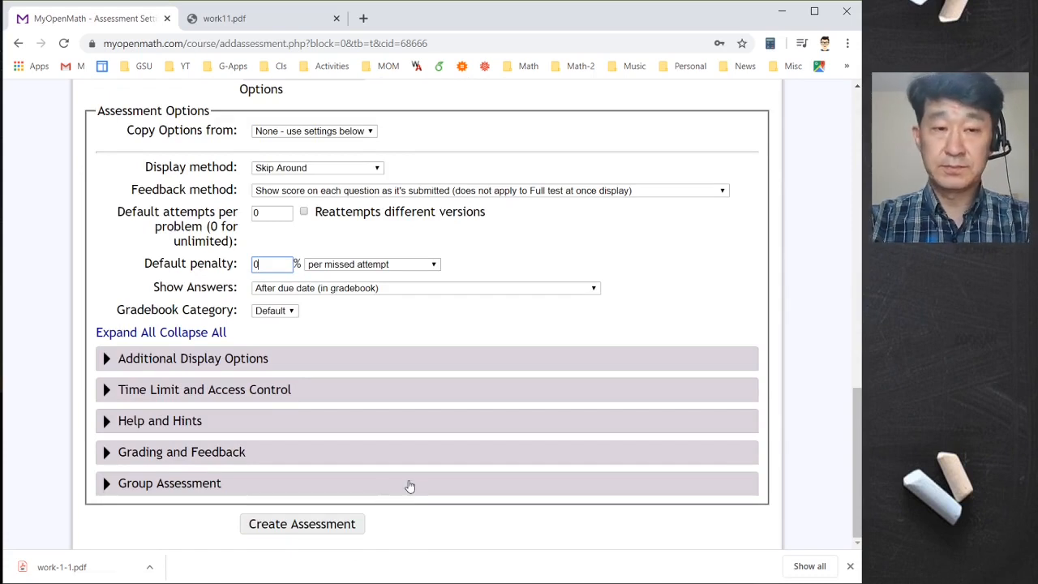
{"action": "left_click", "coordinate": [416, 536]}
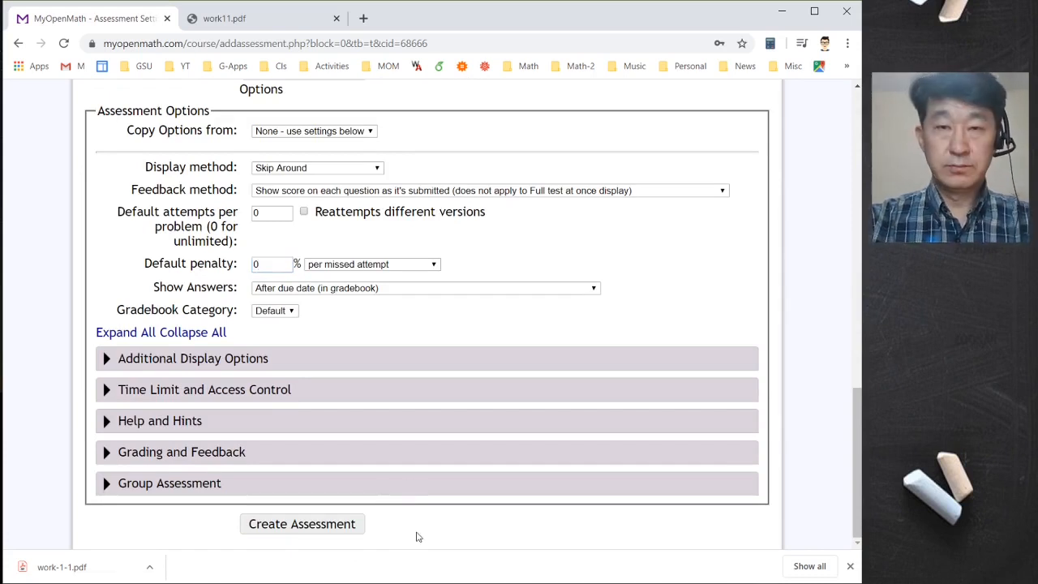
{"action": "left_click", "coordinate": [323, 531]}
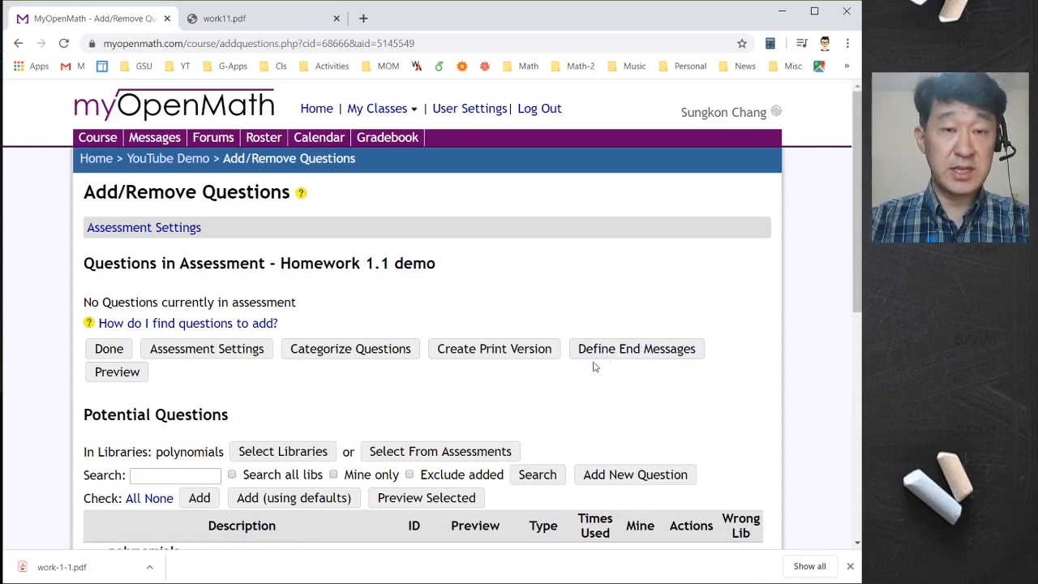
- Start adding a new question to the assessment and enter "file upload" as its description
{"action": "scroll", "coordinate": [593, 368], "scroll_direction": "down", "scroll_amount": 1}
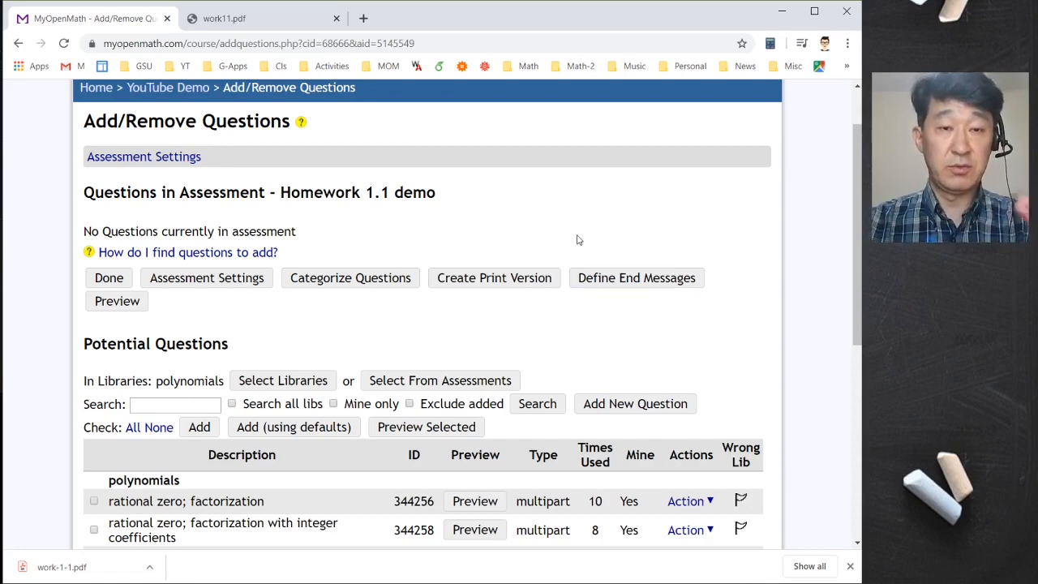
{"action": "left_click", "coordinate": [648, 413]}
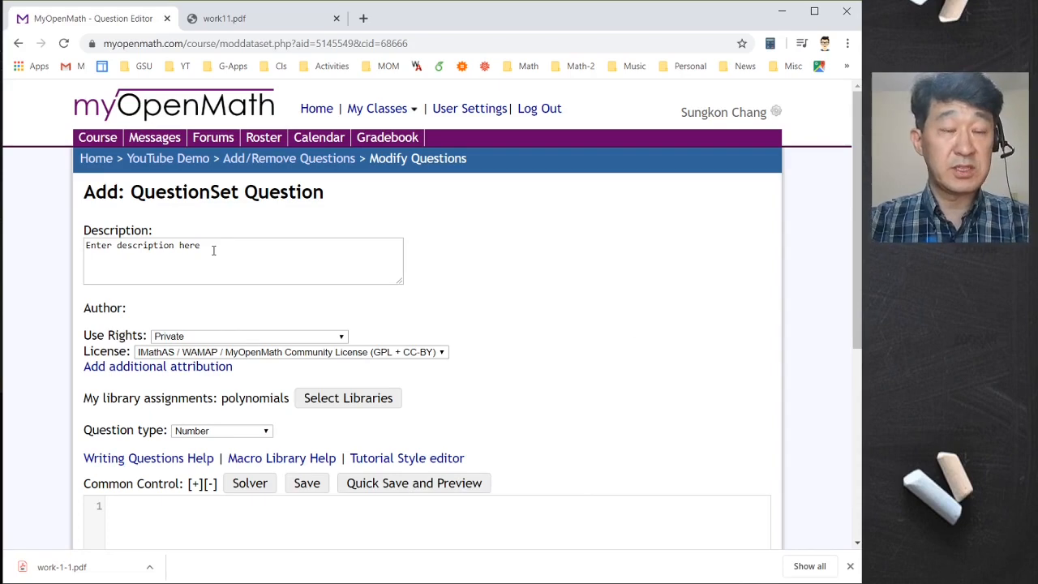
{"action": "left_click_drag", "start_coordinate": [213, 250], "coordinate": [21, 251]}
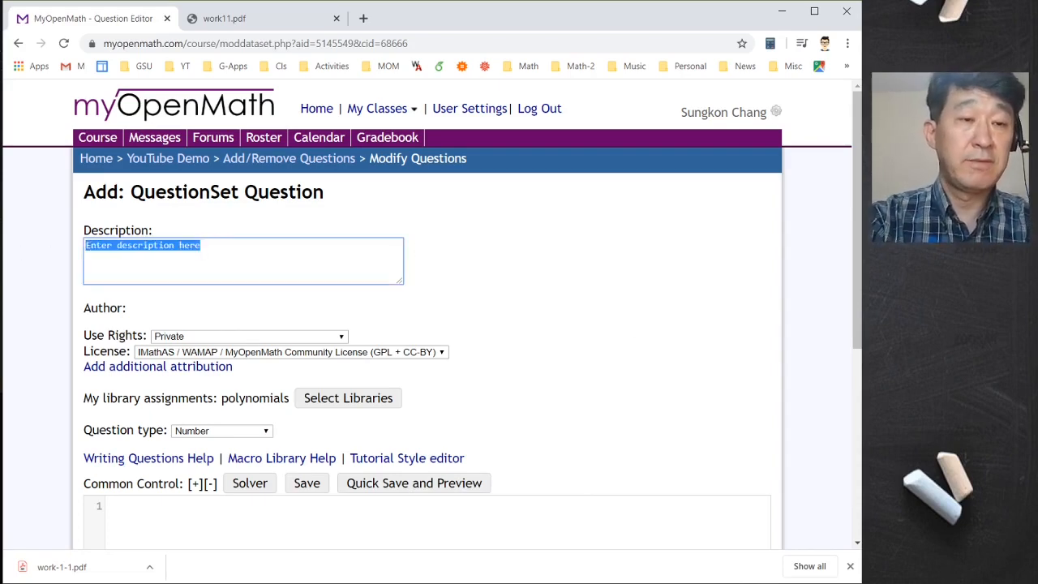
{"action": "type", "text": "file uploa"}
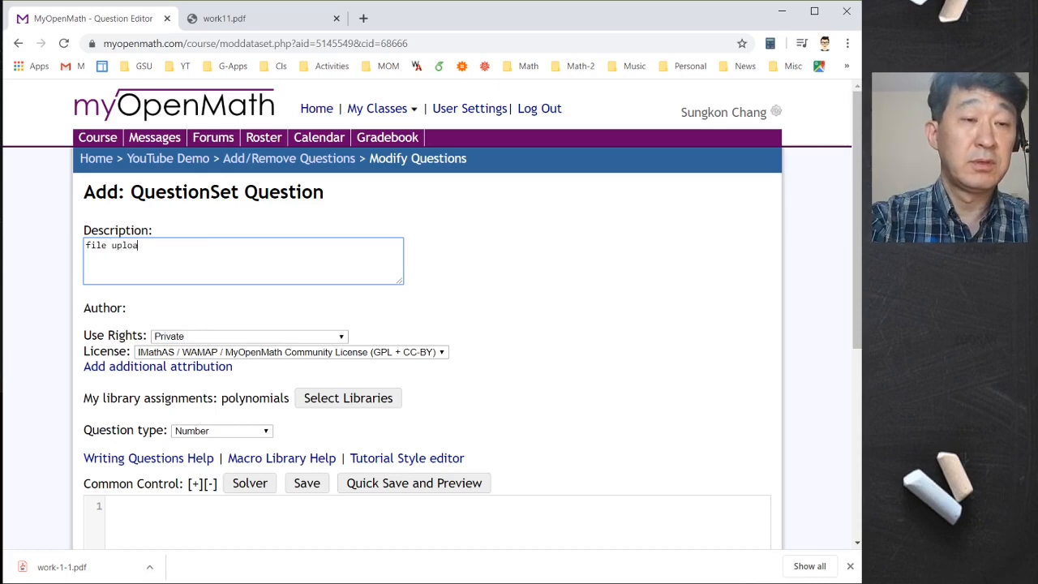
{"action": "type", "text": "d"}
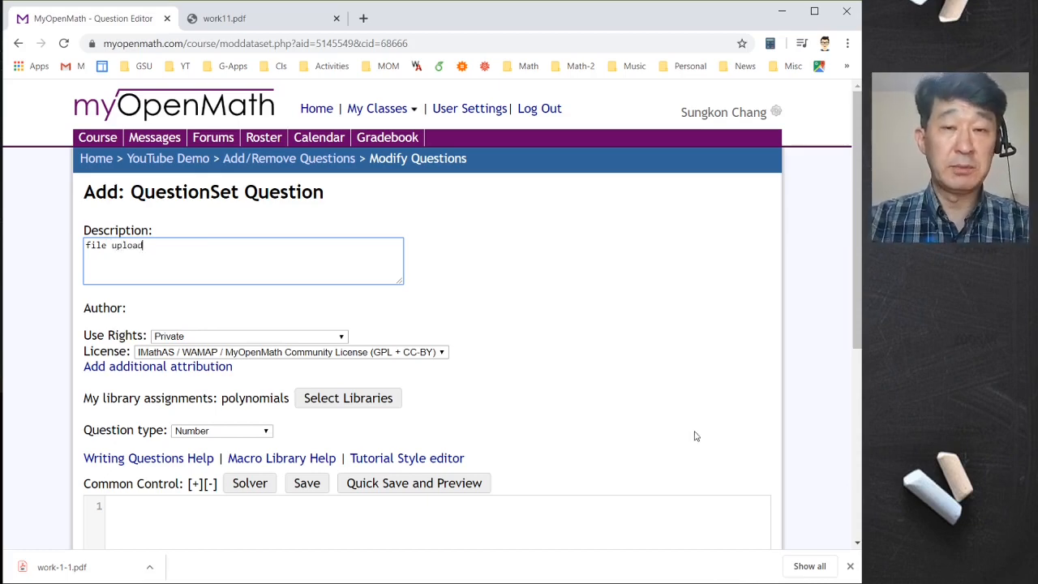
- Set the new question's type to File Upload
{"action": "scroll", "coordinate": [695, 436], "scroll_direction": "down", "scroll_amount": 2}
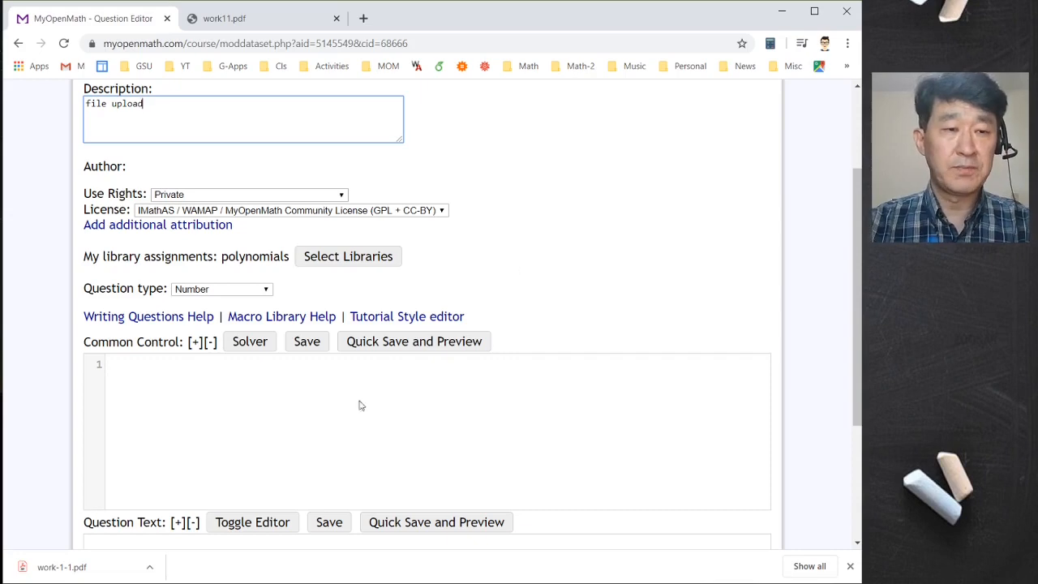
{"action": "scroll", "coordinate": [367, 382], "scroll_direction": "down", "scroll_amount": 2}
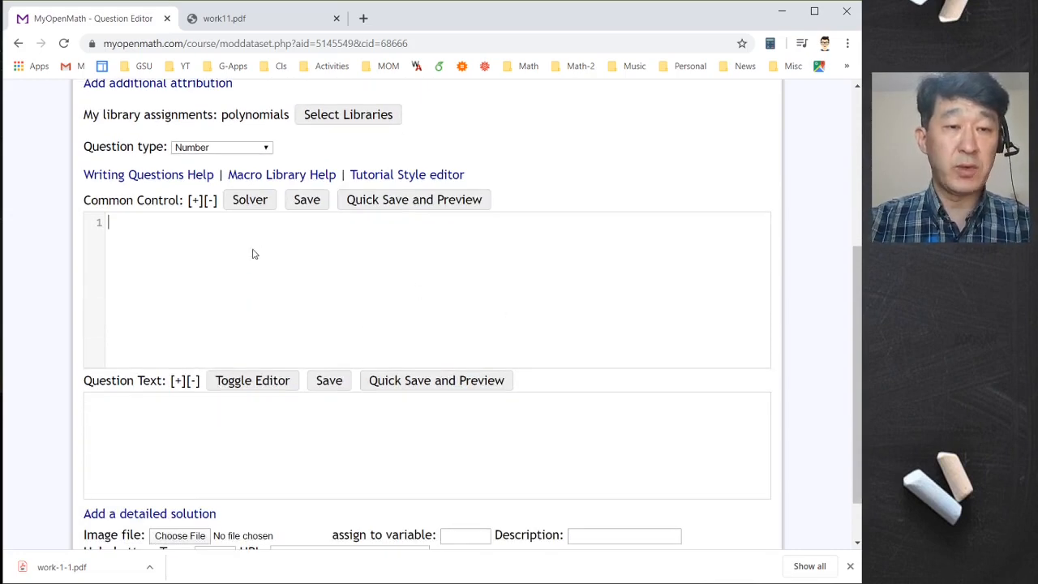
{"action": "left_click", "coordinate": [235, 465]}
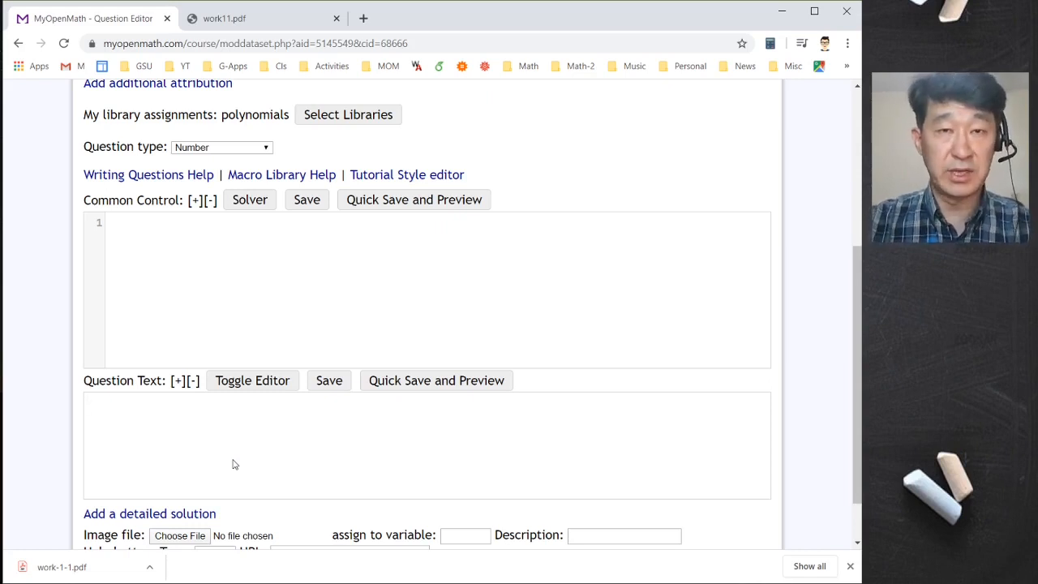
{"action": "scroll", "coordinate": [285, 371], "scroll_direction": "up", "scroll_amount": 2}
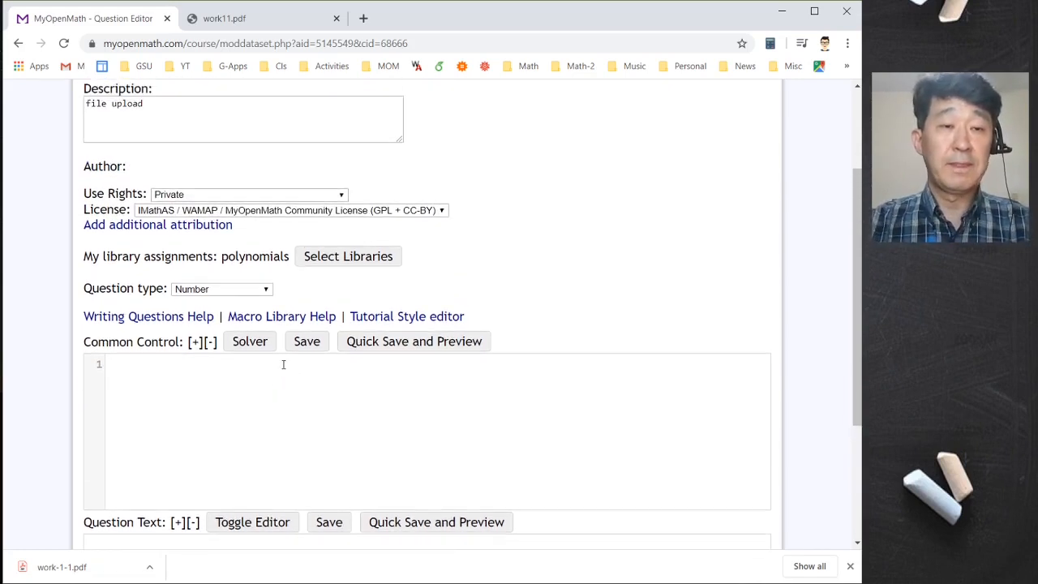
{"action": "left_click", "coordinate": [225, 292]}
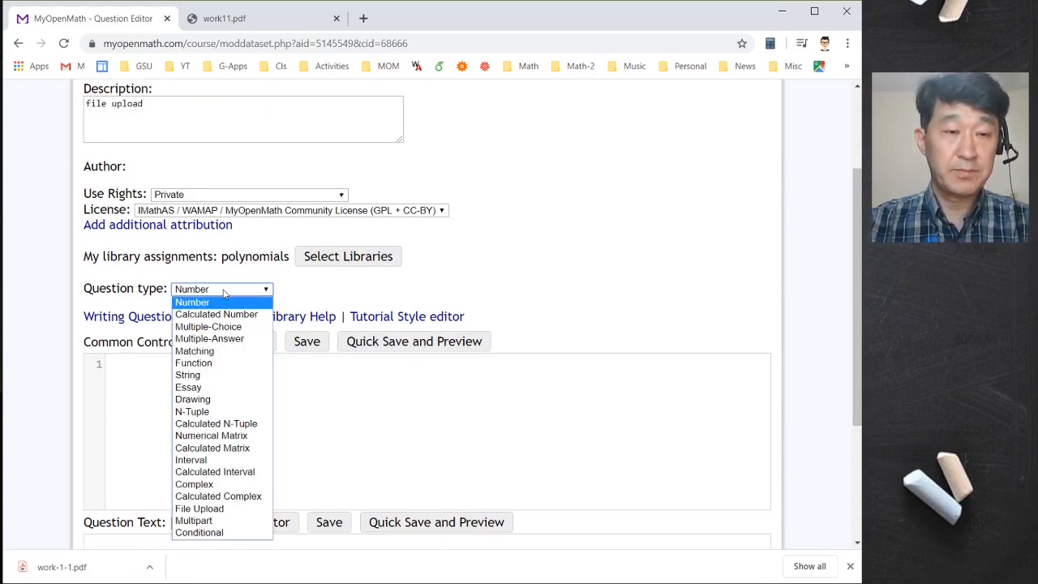
{"action": "left_click", "coordinate": [234, 511]}
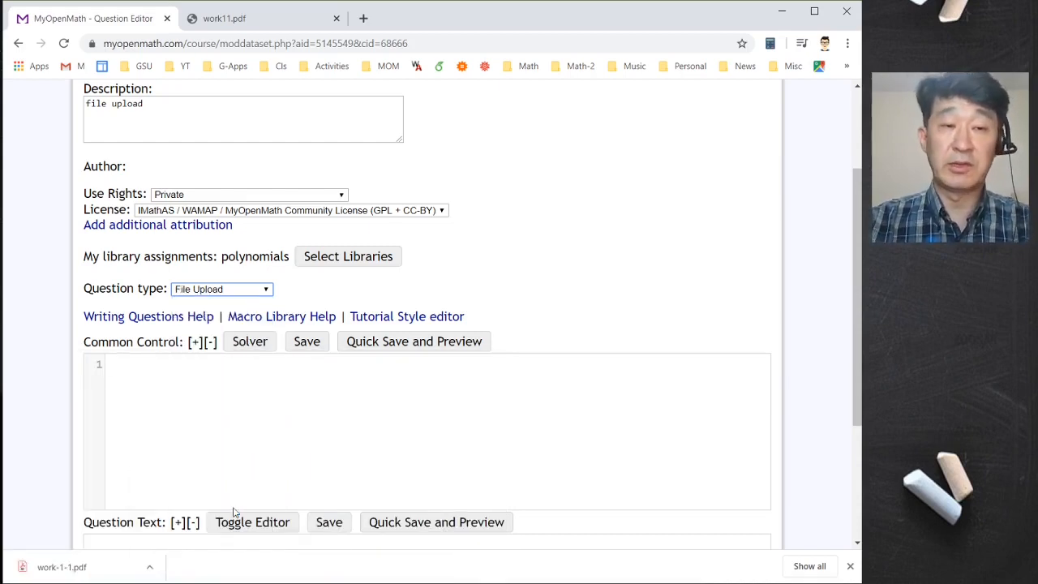
- Enter "Upload your work here." as the question text
{"action": "scroll", "coordinate": [254, 440], "scroll_direction": "down", "scroll_amount": 2}
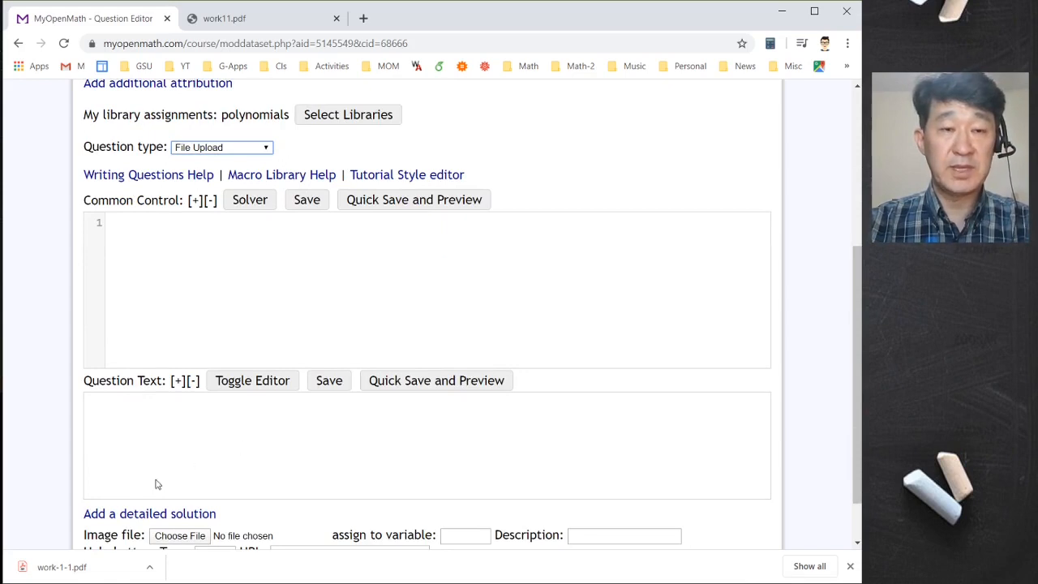
{"action": "left_click", "coordinate": [155, 413]}
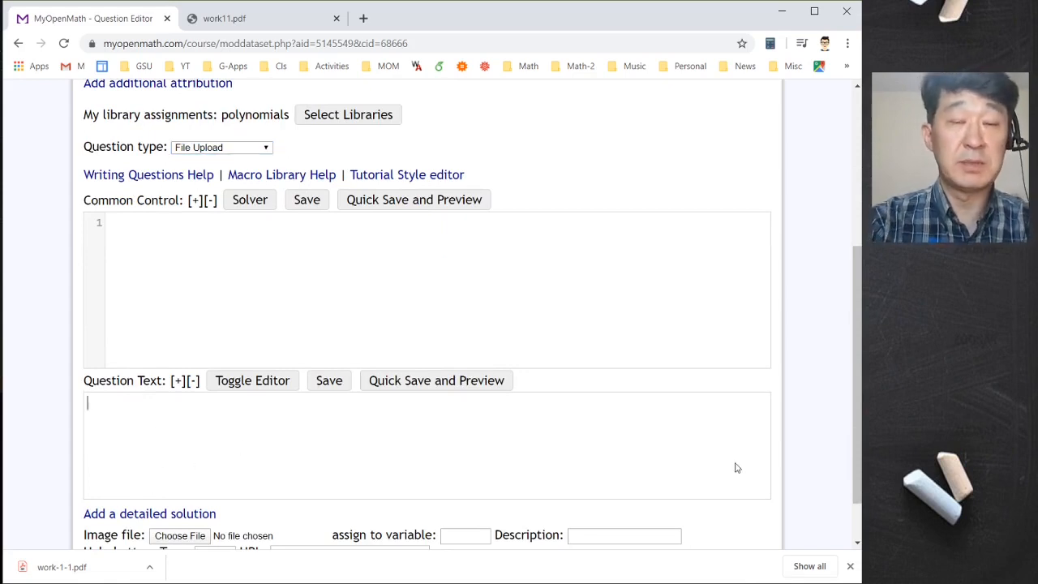
{"action": "type", "text": "Upload"}
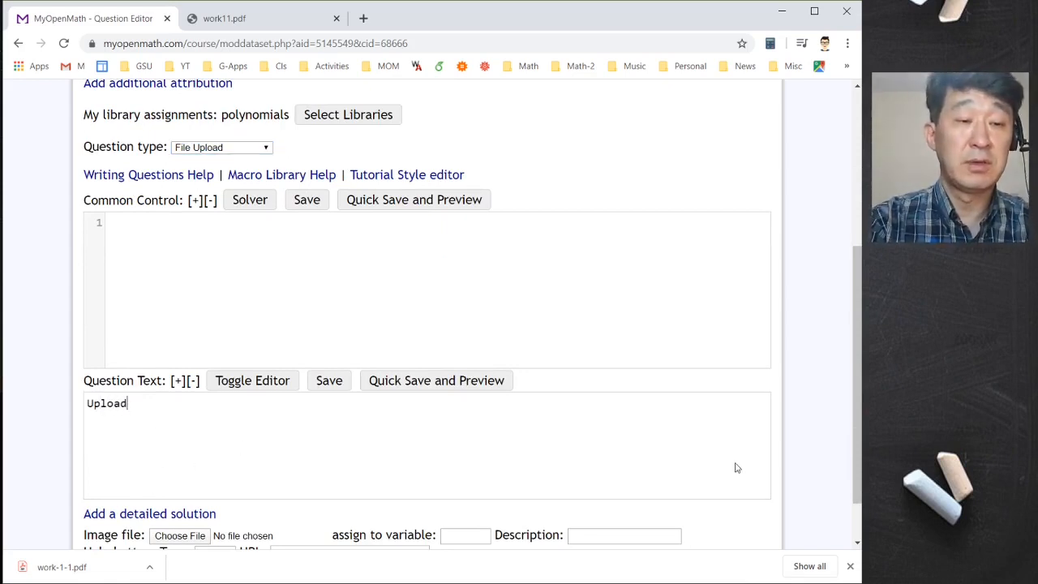
{"action": "type", "text": " your work "}
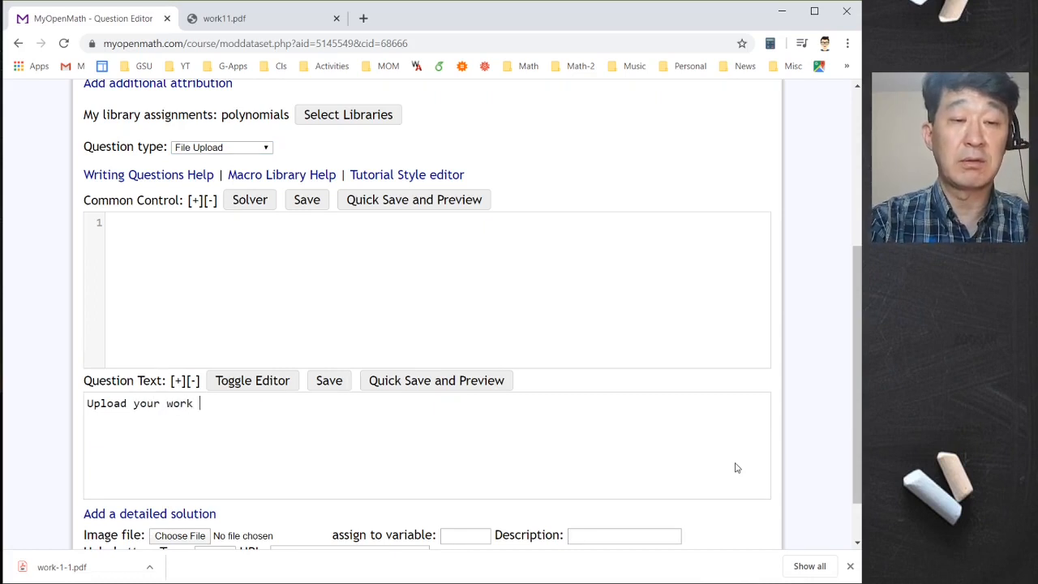
{"action": "type", "text": "here:"}
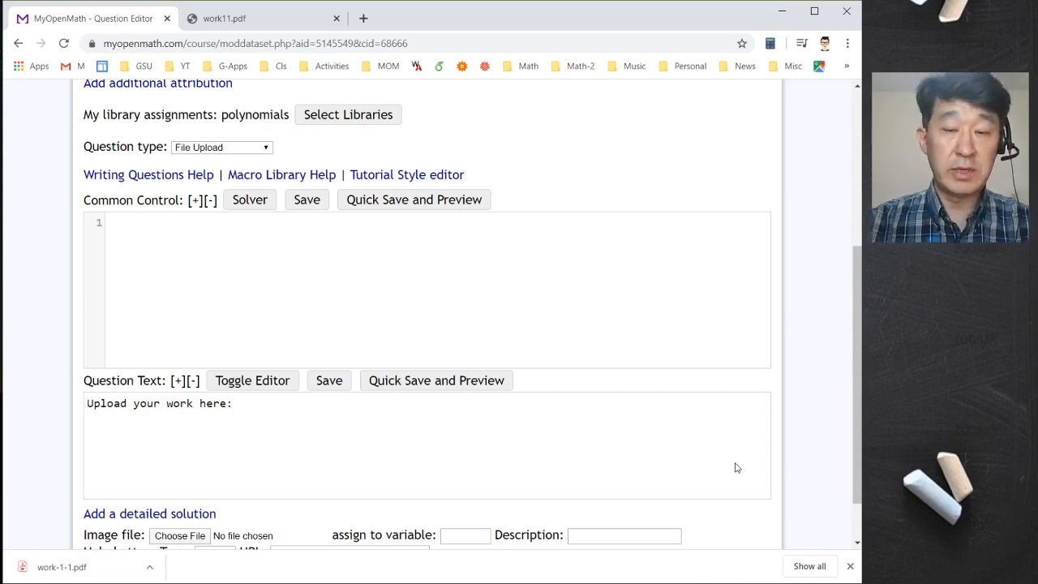
{"action": "key", "text": "BackSpace"}
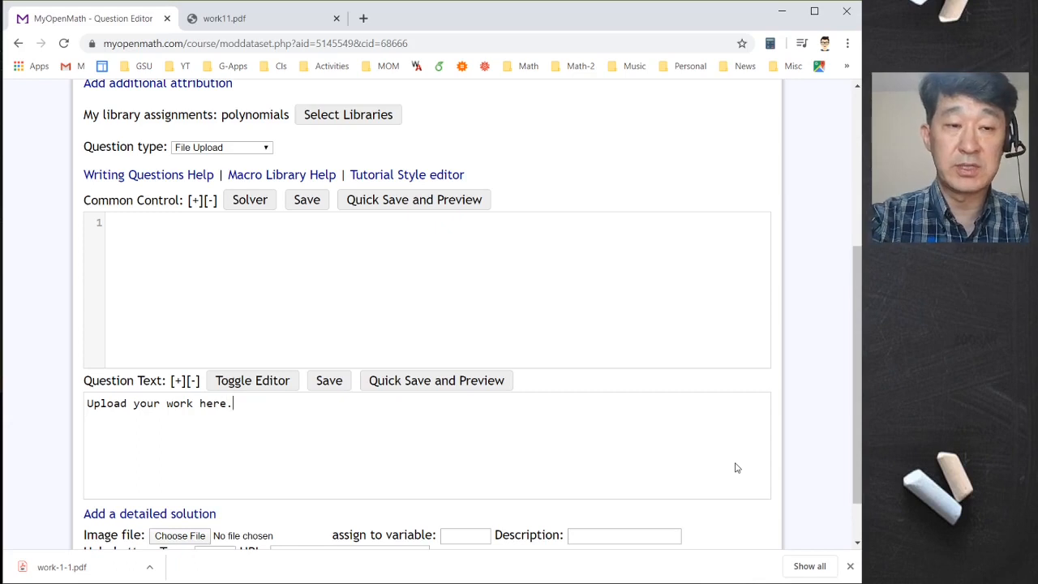
- Add the $answerbox variable to the question text, separated from the upload instruction by a blank line
{"action": "key", "text": "Return"}
{"action": "key", "text": "Return"}
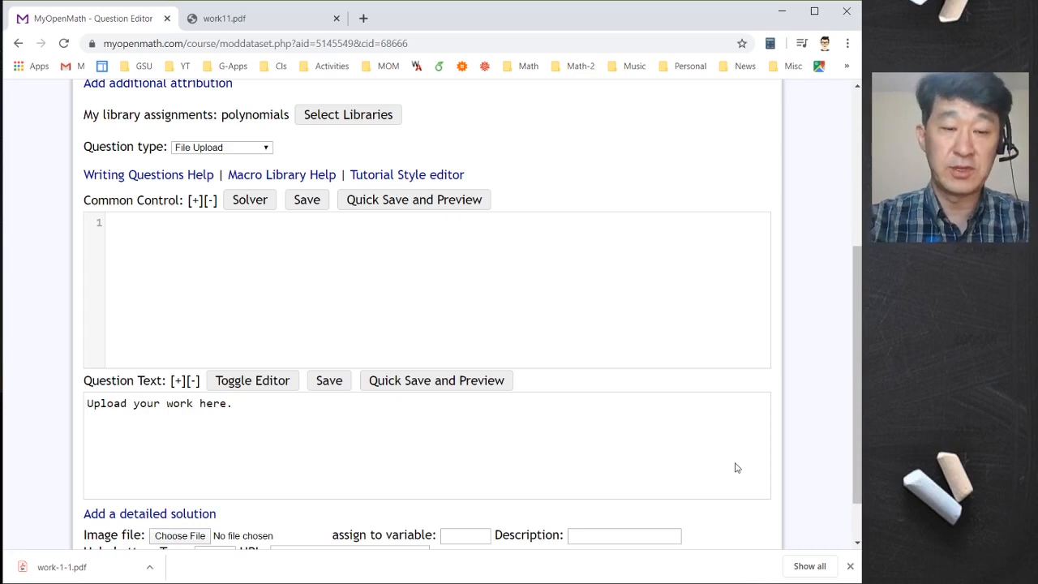
{"action": "type", "text": "$"}
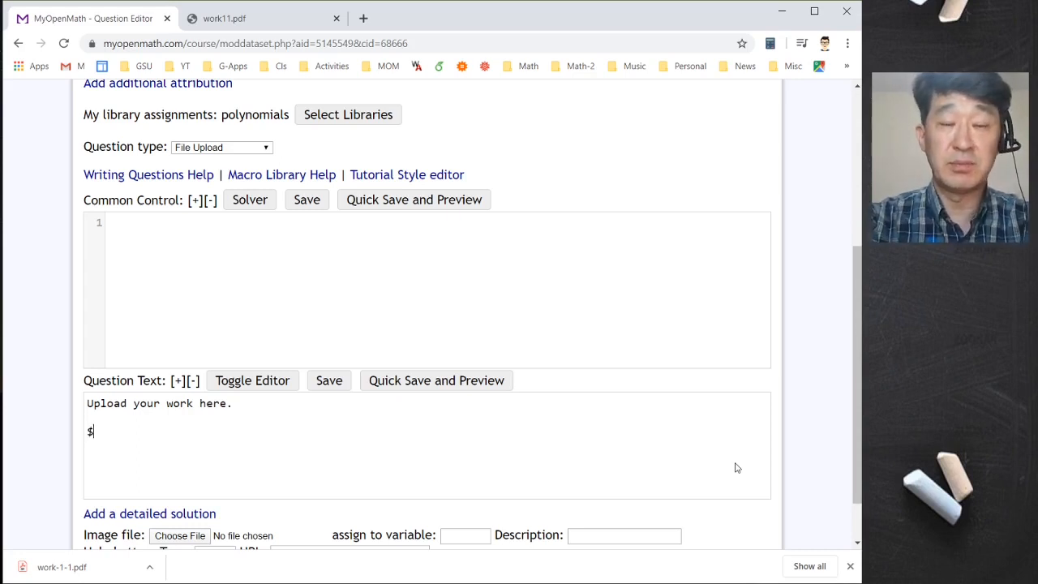
{"action": "type", "text": "ans"}
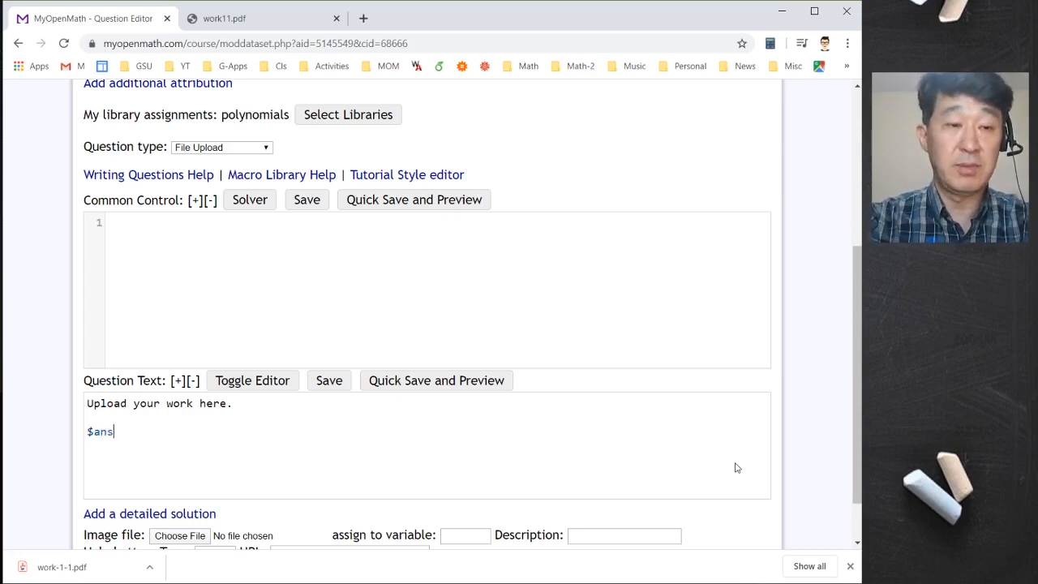
{"action": "type", "text": "werbox"}
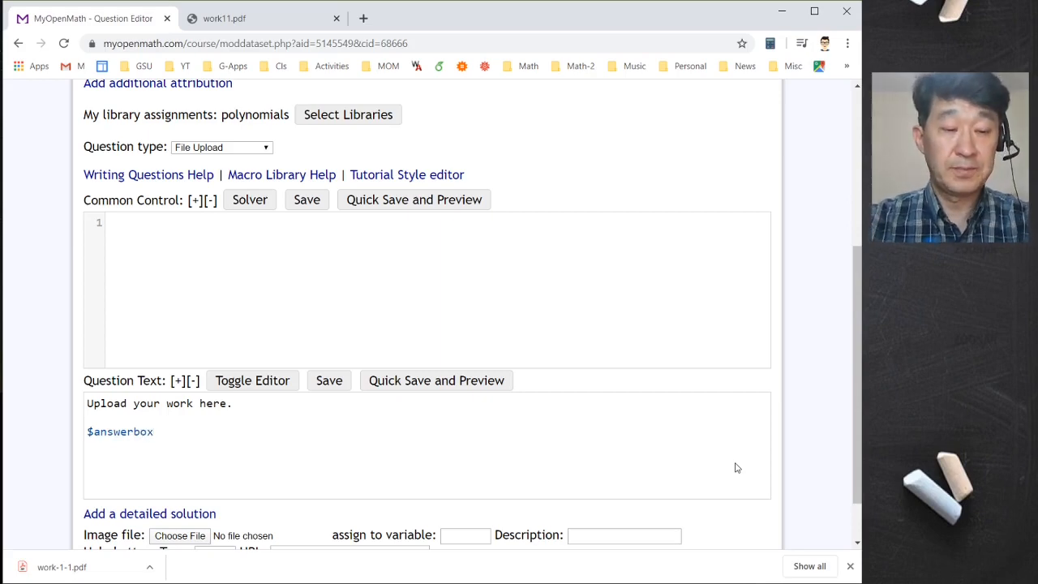
{"action": "key", "text": "super+plus"}
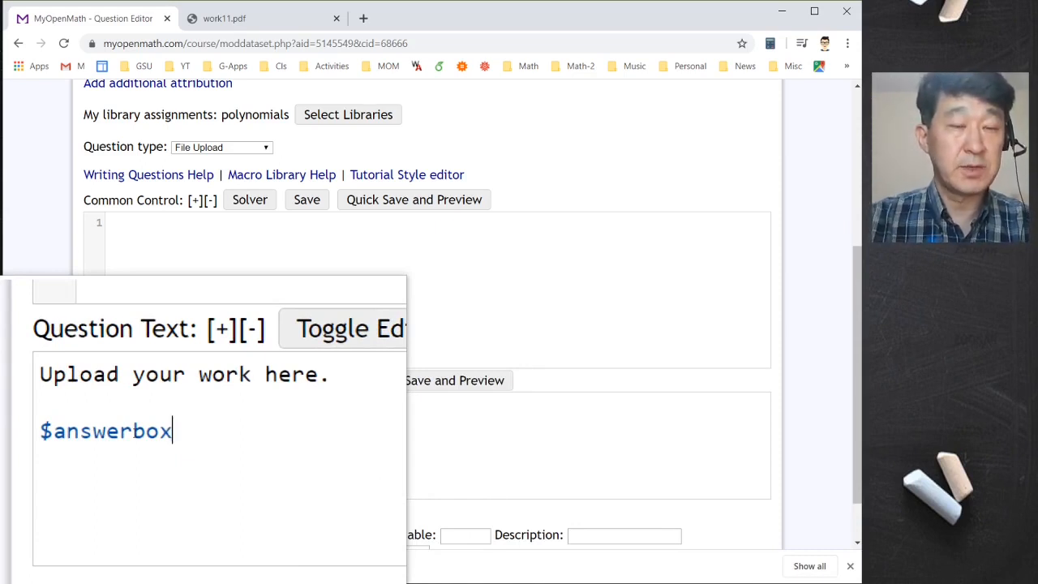
{"action": "key", "text": "Escape"}
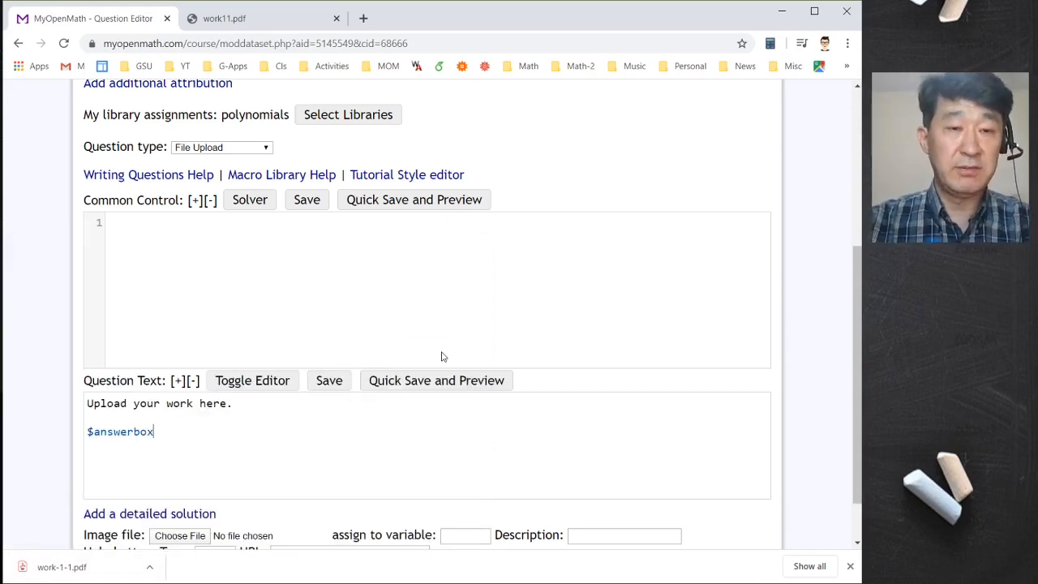
{"action": "scroll", "coordinate": [441, 357], "scroll_direction": "down", "scroll_amount": 1}
{"action": "scroll", "coordinate": [449, 364], "scroll_direction": "up", "scroll_amount": 1}
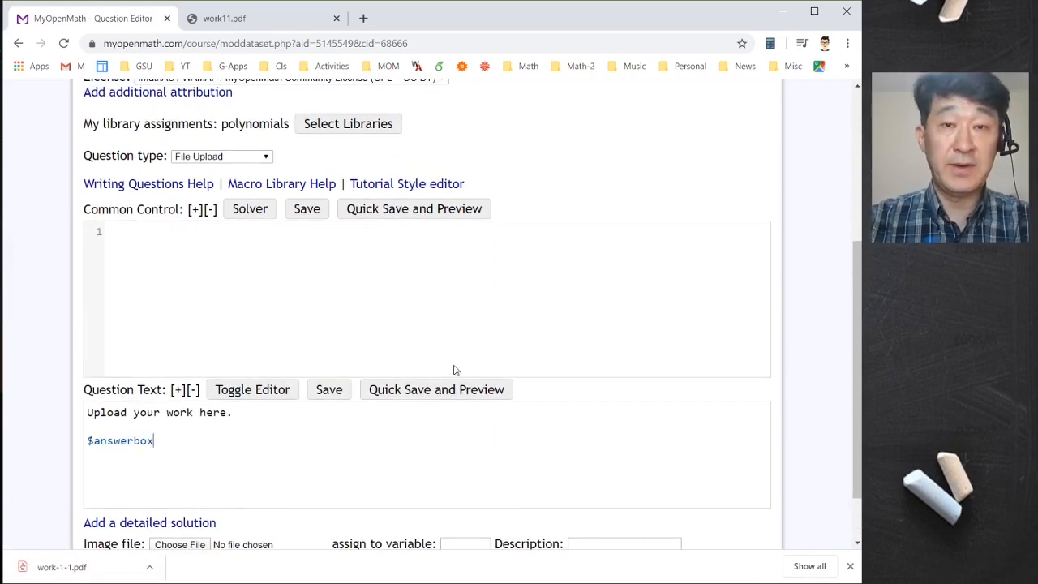
{"action": "scroll", "coordinate": [455, 369], "scroll_direction": "down", "scroll_amount": 1}
{"action": "scroll", "coordinate": [462, 357], "scroll_direction": "up", "scroll_amount": 1}
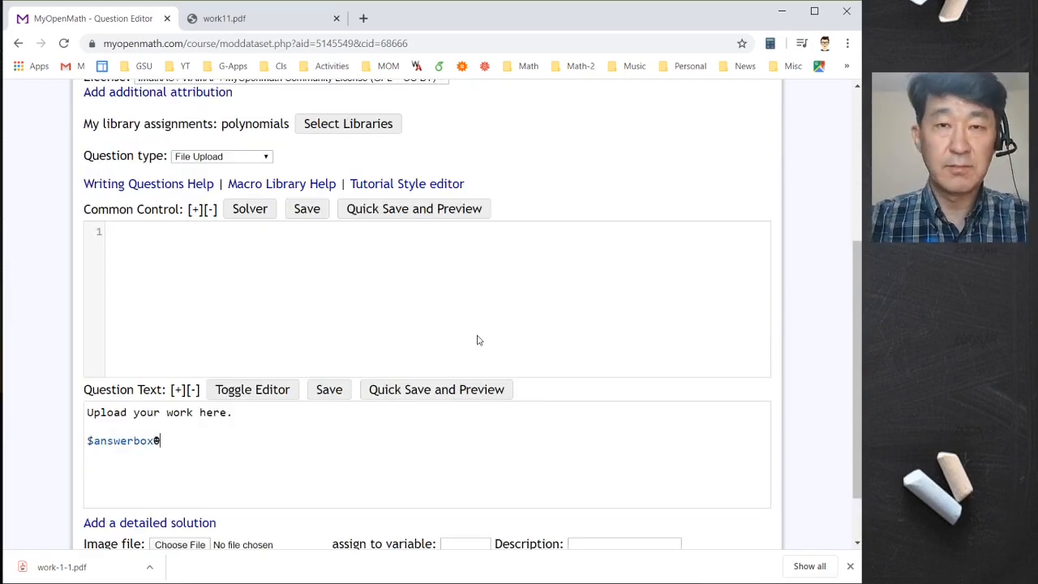
- Save the file upload question and add it to the assessment using the default settings
{"action": "left_click", "coordinate": [339, 391]}
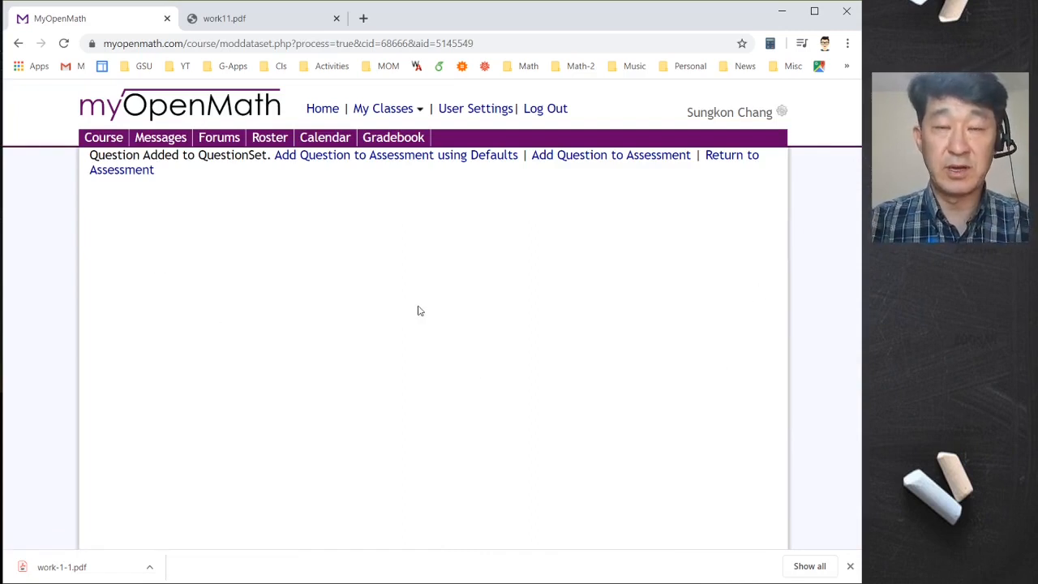
{"action": "left_click", "coordinate": [415, 162]}
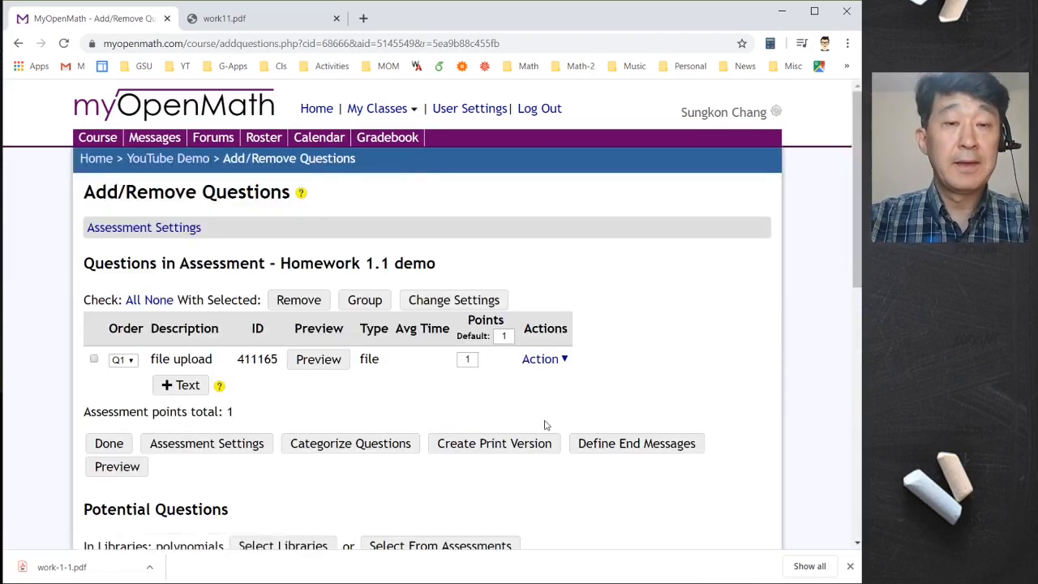
- Set the points for the file upload question to 50
{"action": "left_click", "coordinate": [472, 359]}
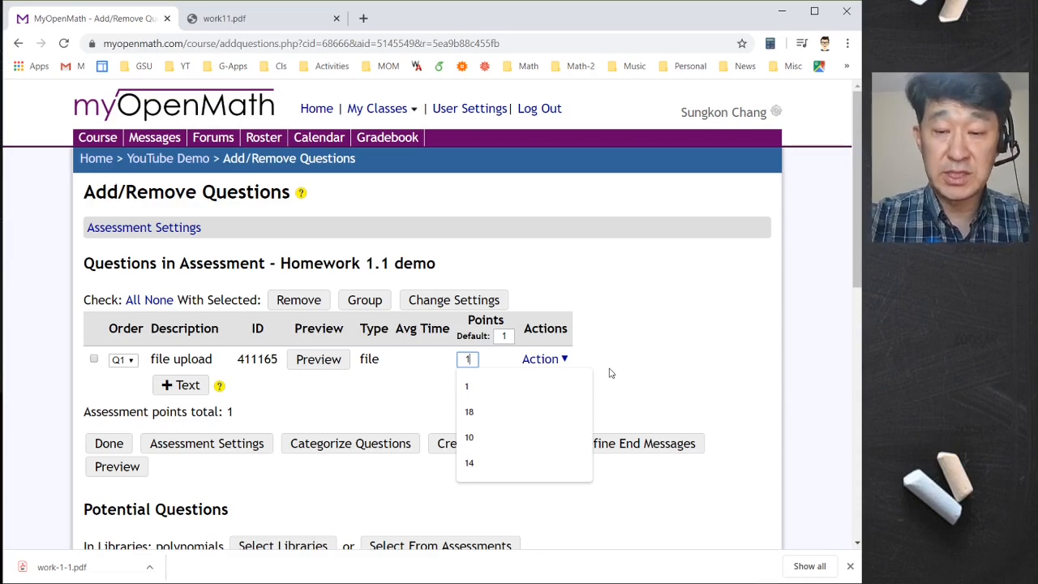
{"action": "key", "text": "BackSpace"}
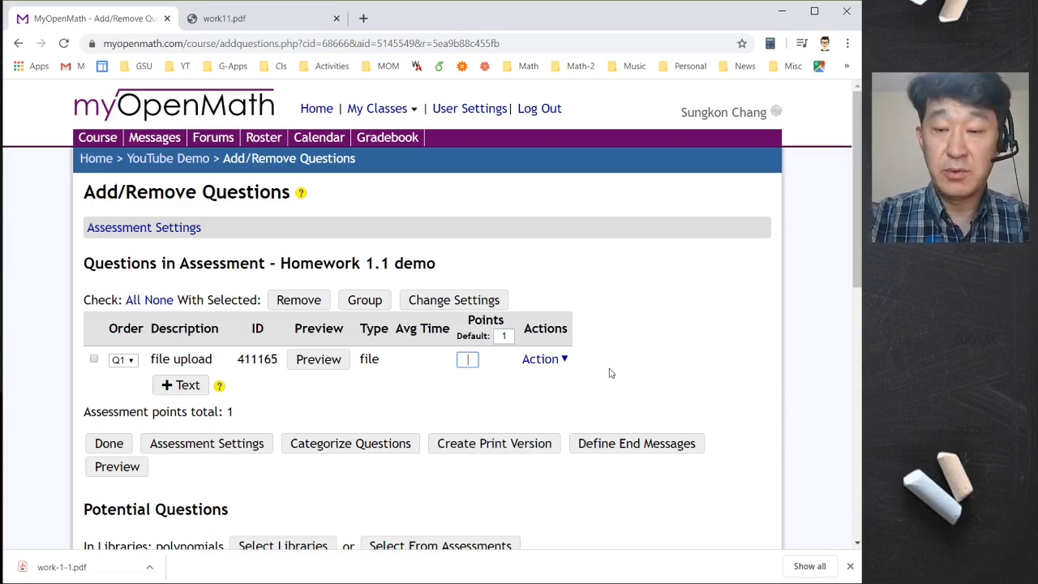
{"action": "type", "text": "50"}
{"action": "left_click", "coordinate": [610, 373]}
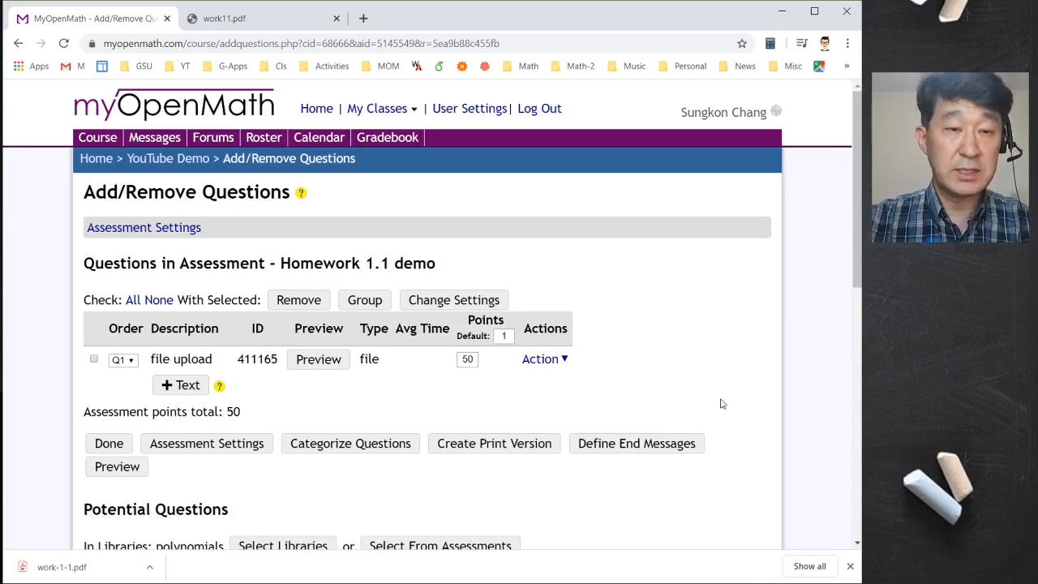
- Finish editing the assessment's questions, then view the Homework 1.1 demo assessment and return to the YouTube Demo course page
{"action": "scroll", "coordinate": [718, 405], "scroll_direction": "down", "scroll_amount": 1}
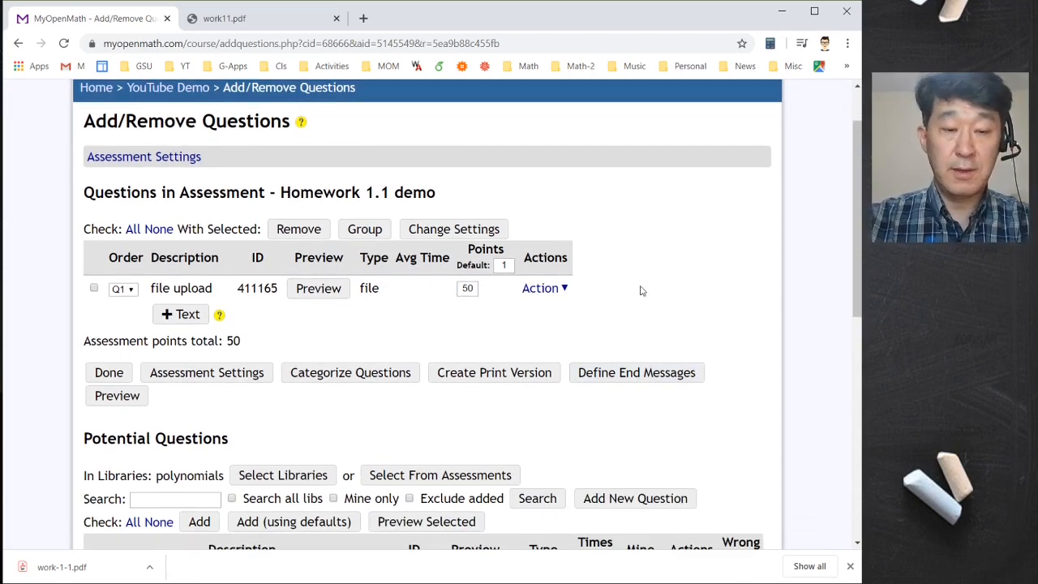
{"action": "scroll", "coordinate": [640, 291], "scroll_direction": "down", "scroll_amount": 1}
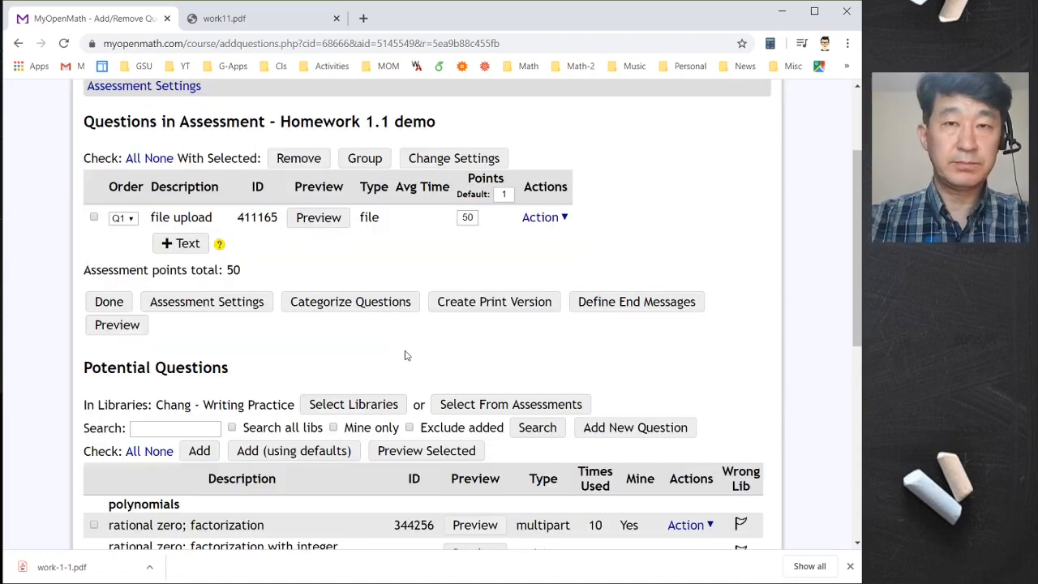
{"action": "scroll", "coordinate": [67, 283], "scroll_direction": "up", "scroll_amount": 2}
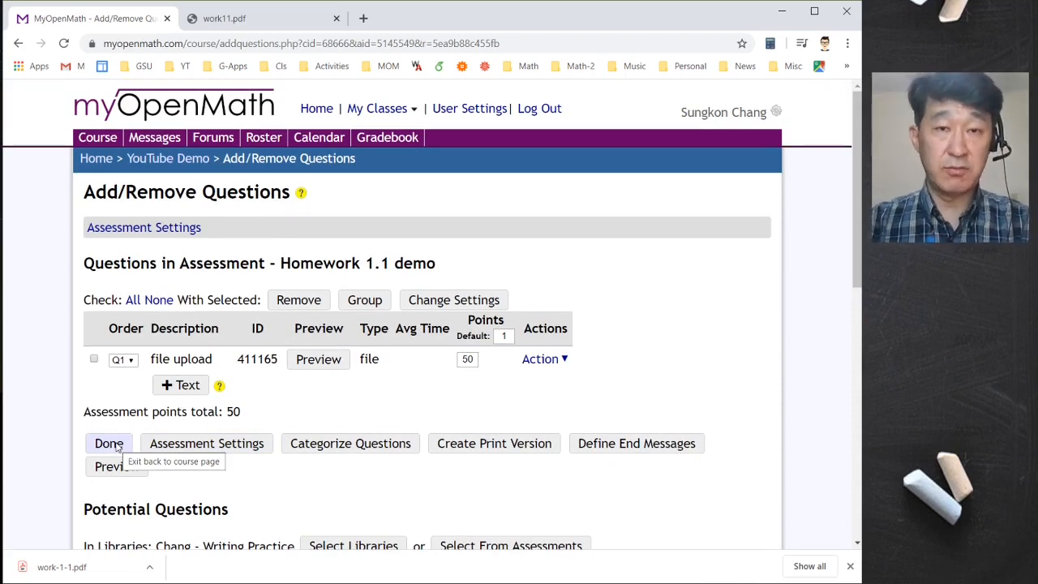
{"action": "left_click", "coordinate": [117, 445]}
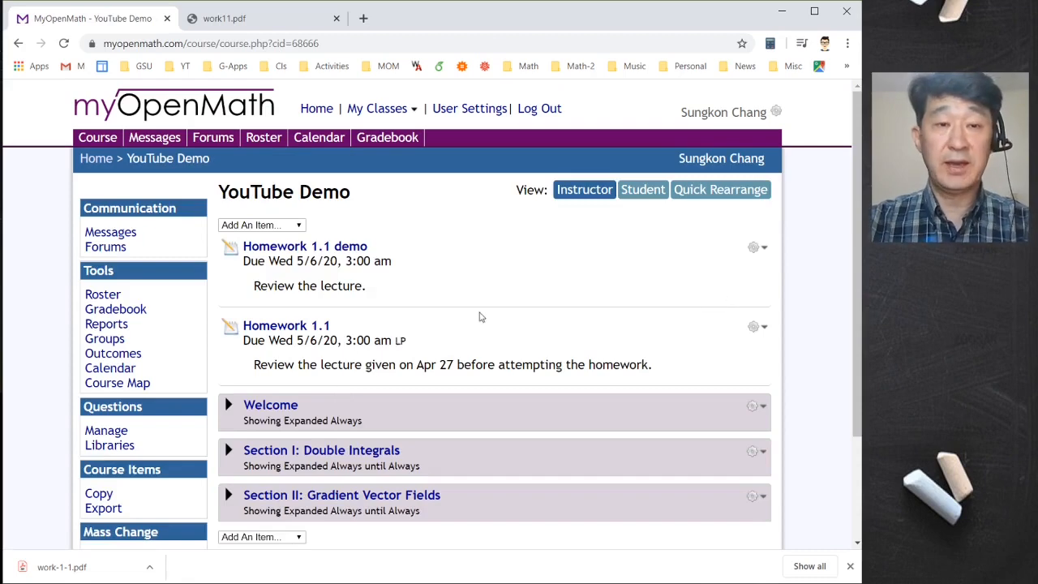
{"action": "left_click", "coordinate": [333, 249]}
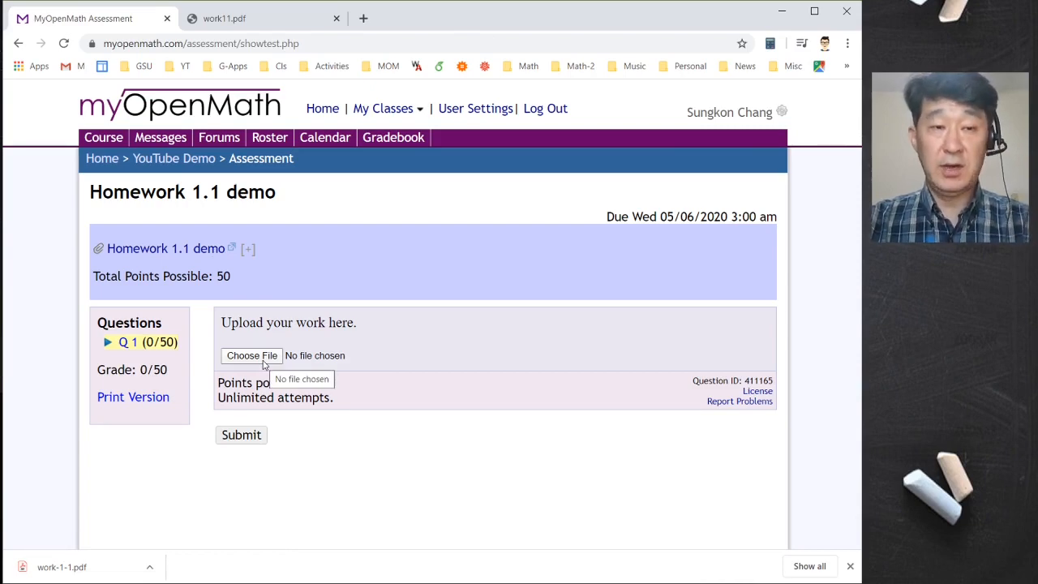
{"action": "left_click", "coordinate": [192, 160]}
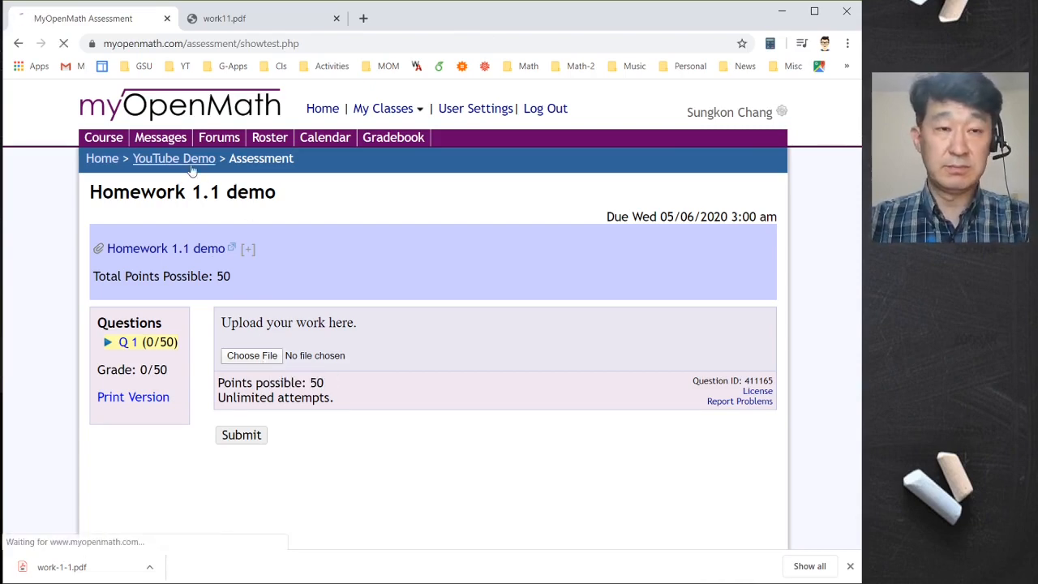